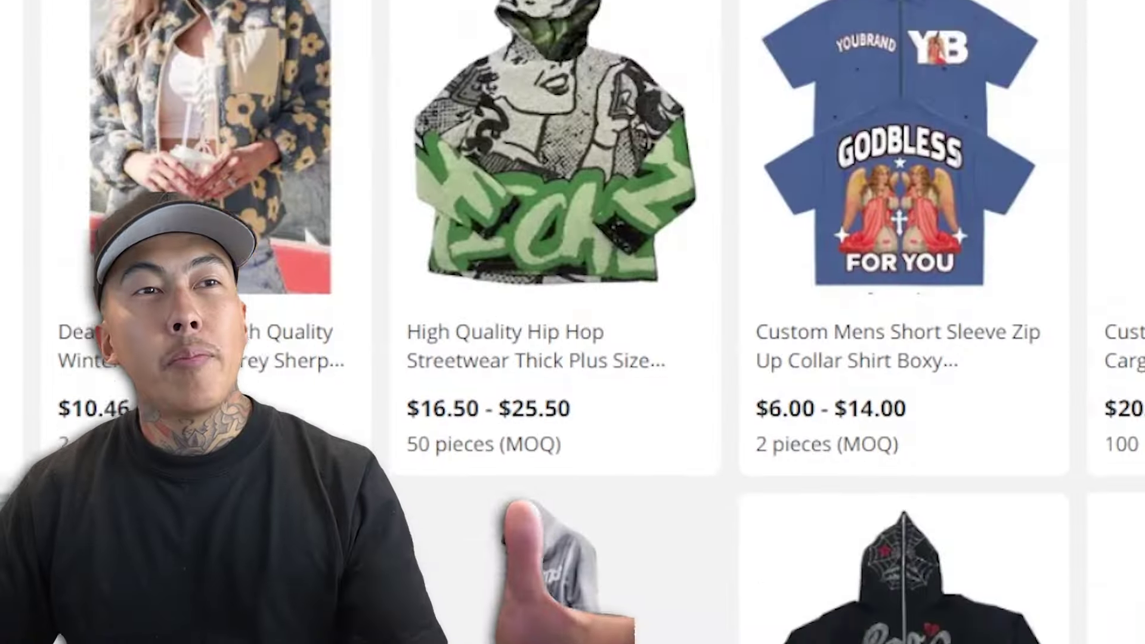
pyautogui.scroll(-2, 910, 417)
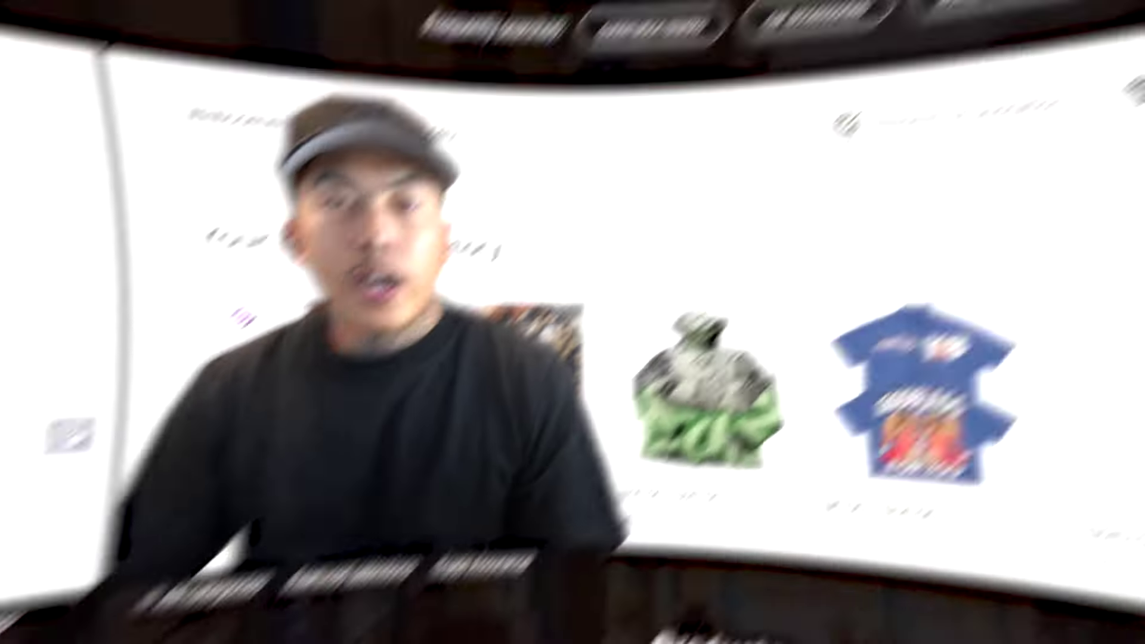
# - Browse the history-inspired clothing on Alibaba and open the blue Custom Mens Short Sleeve Zip Up Collar Shirt listing
pyautogui.scroll(-4, 581, 243)
pyautogui.scroll(7, 780, 266)
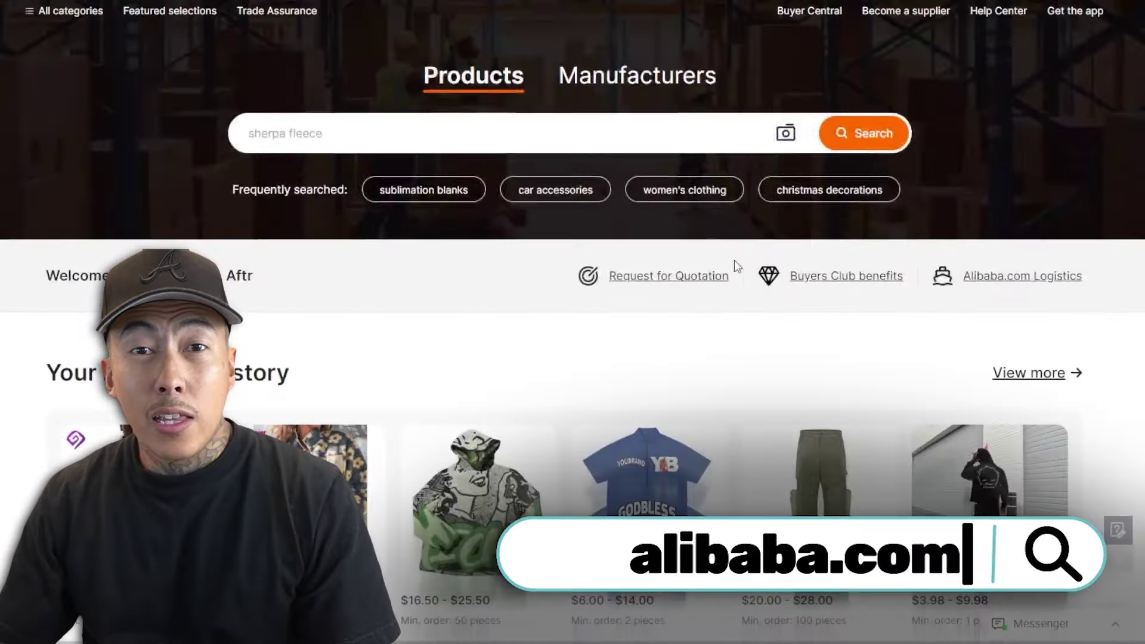
pyautogui.scroll(-3, 493, 412)
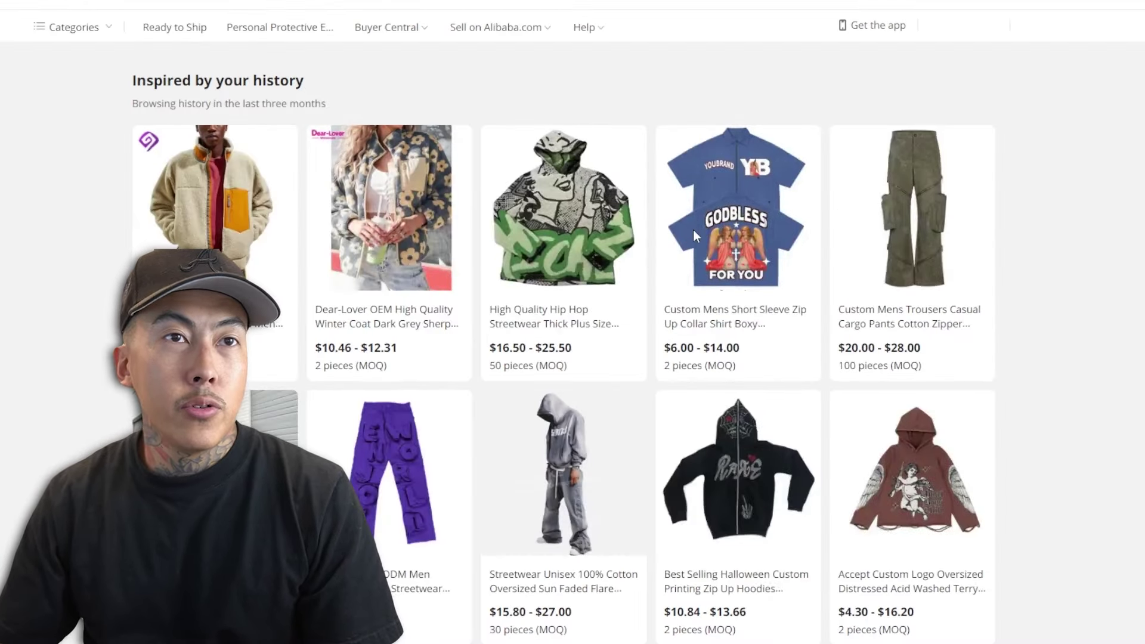
pyautogui.click(693, 231)
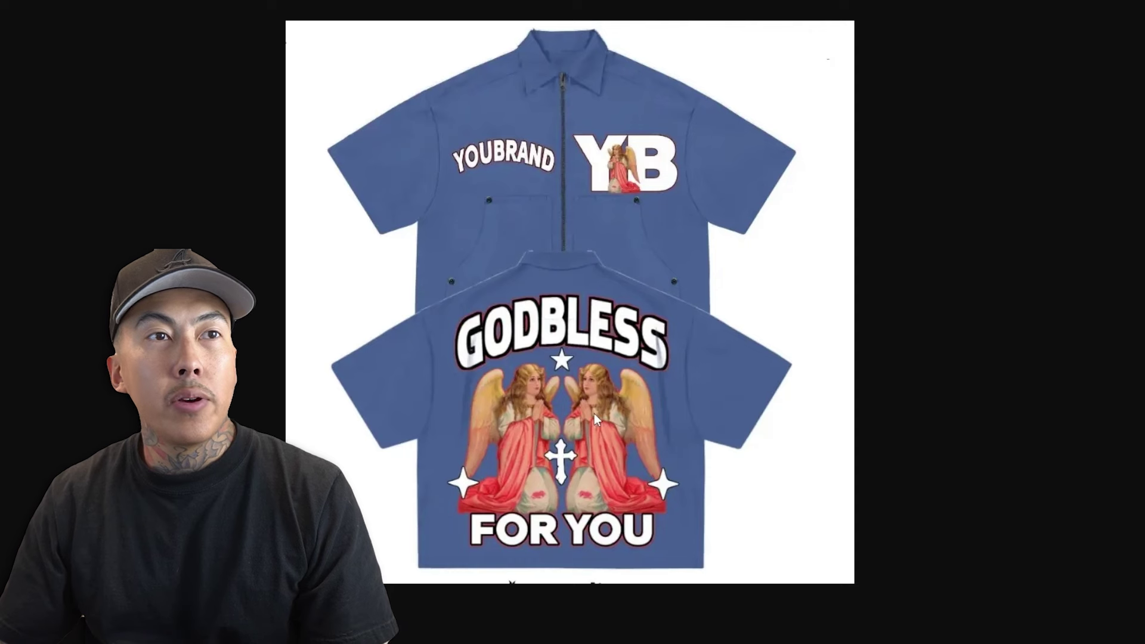
# - Grab the enlarged front-and-back product image of the blue GODBLESS FOR YOU shirt for use in the design
pyautogui.rightClick(595, 409)
pyautogui.rightClick(633, 287)
pyautogui.click(724, 314)
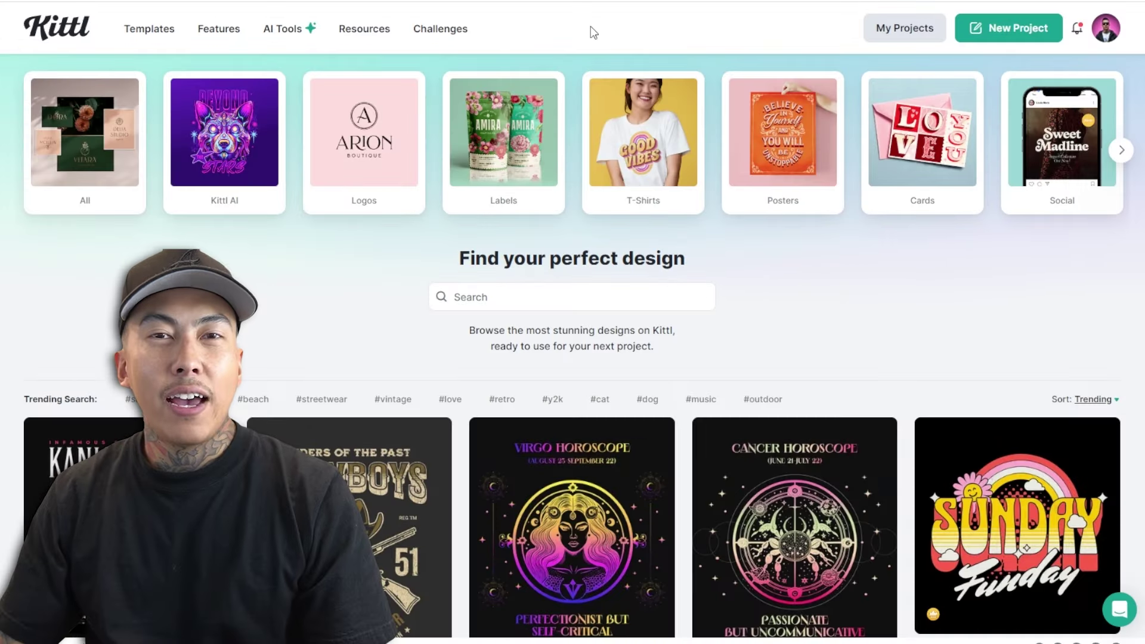
# - Switch to Kittl and open its home page in a second browser tab
pyautogui.rightClick(70, 34)
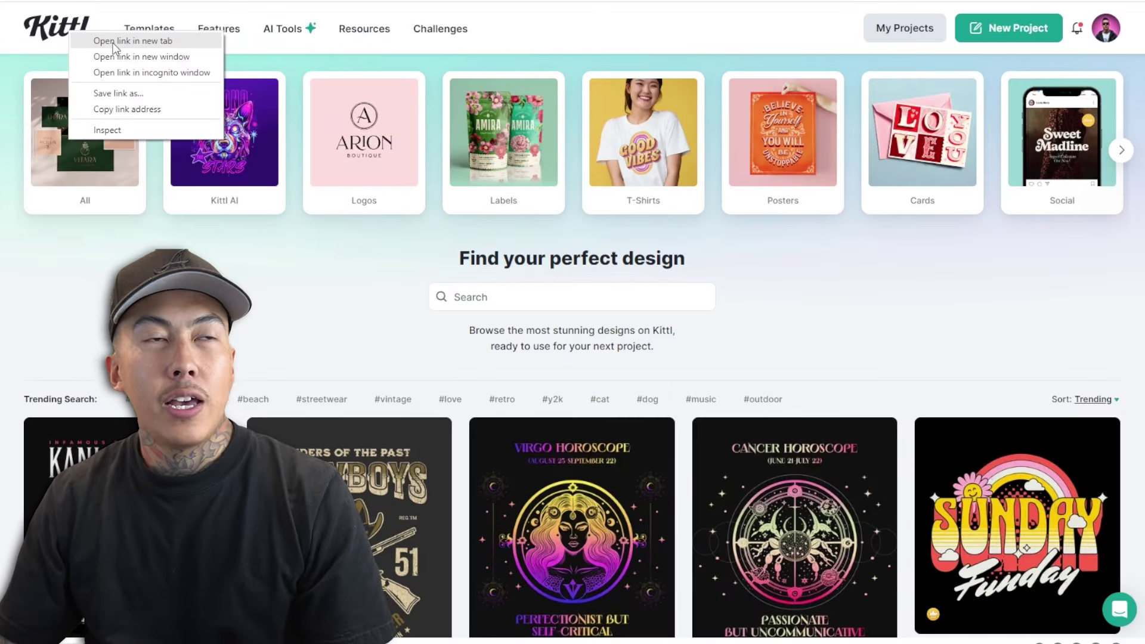
pyautogui.click(113, 45)
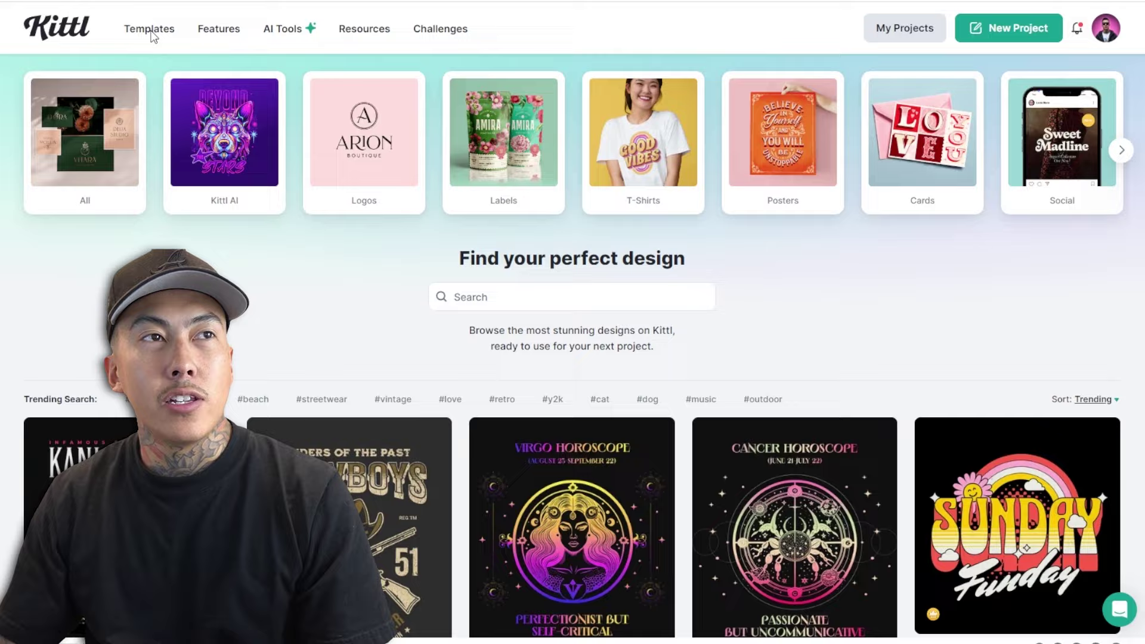
pyautogui.hotkey('ctrl', 'Tab')
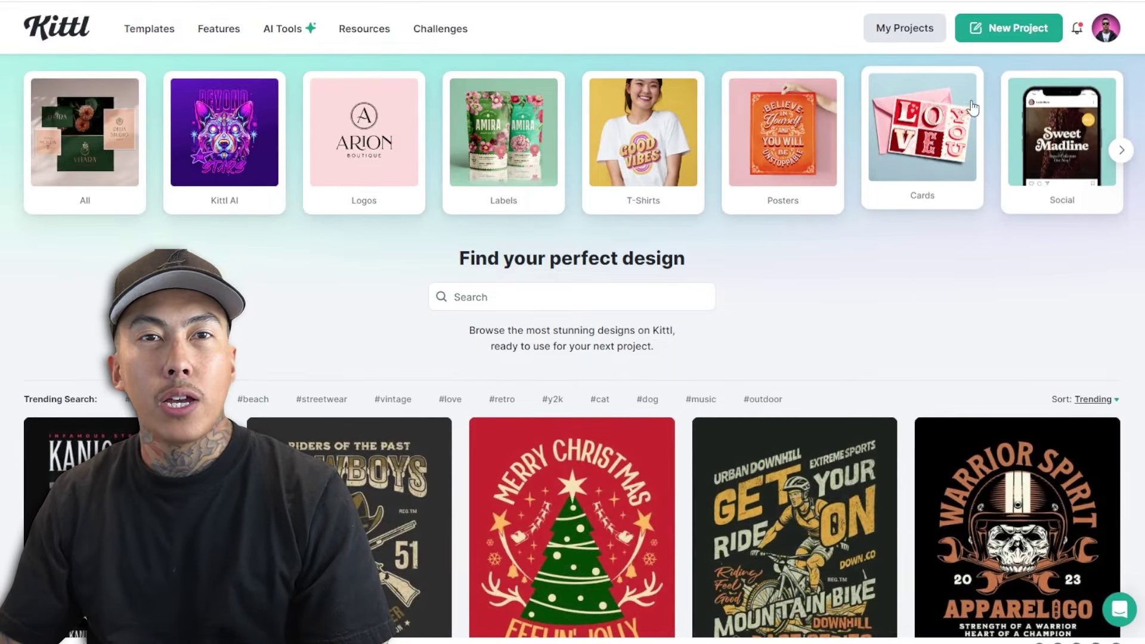
# - Create a new project with a 20 × 20 inch artboard at 300 DPI
pyautogui.click(1029, 35)
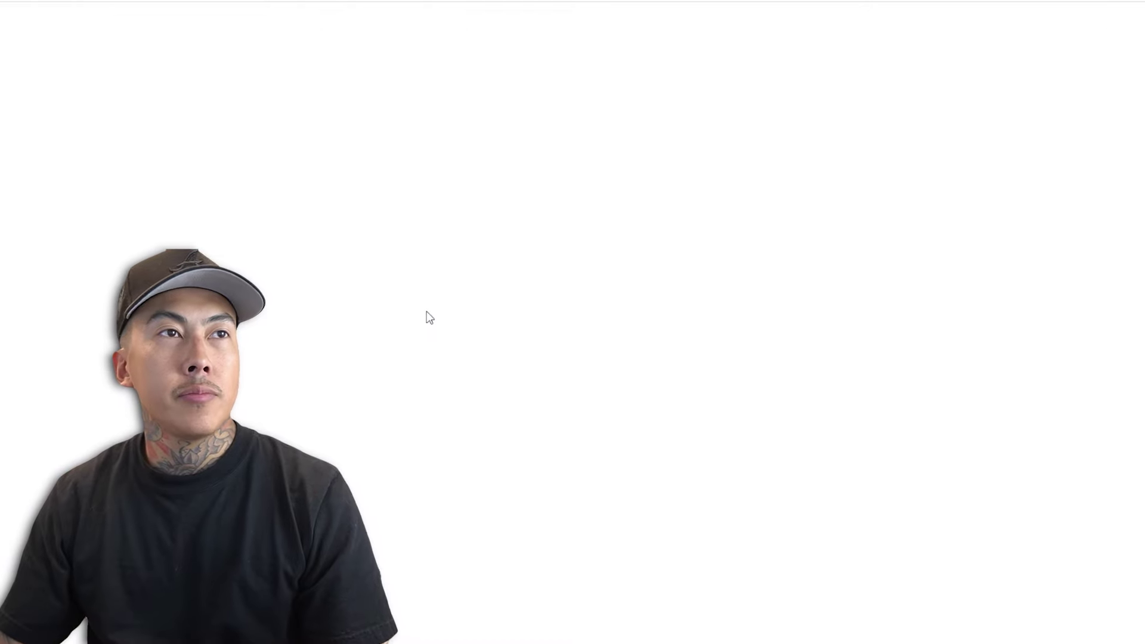
pyautogui.click(754, 235)
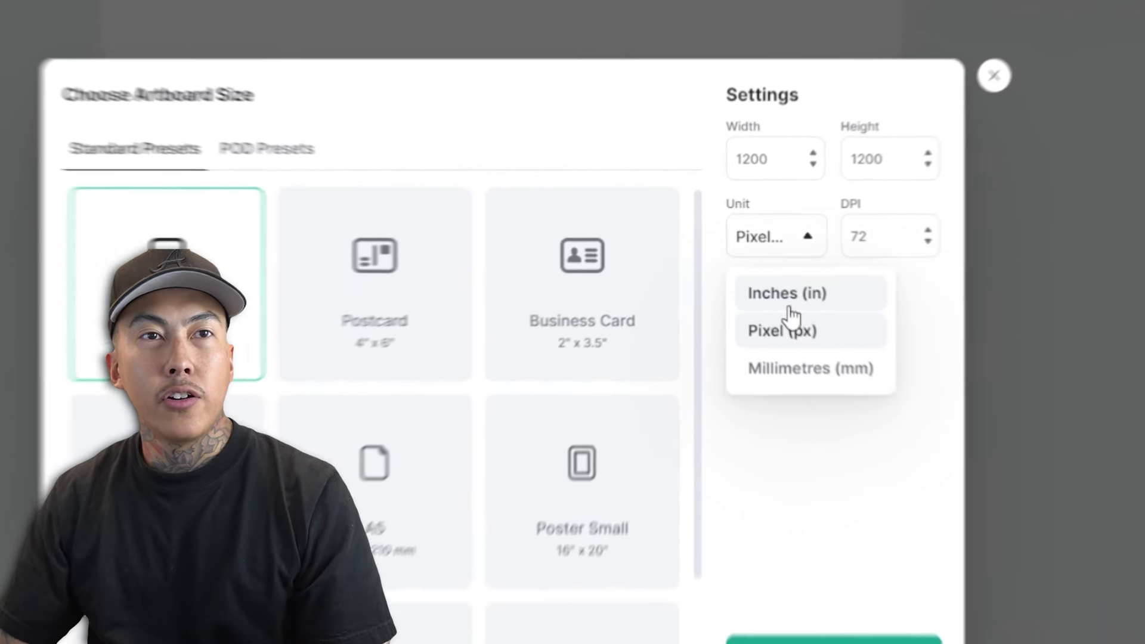
pyautogui.click(770, 273)
pyautogui.doubleClick(900, 239)
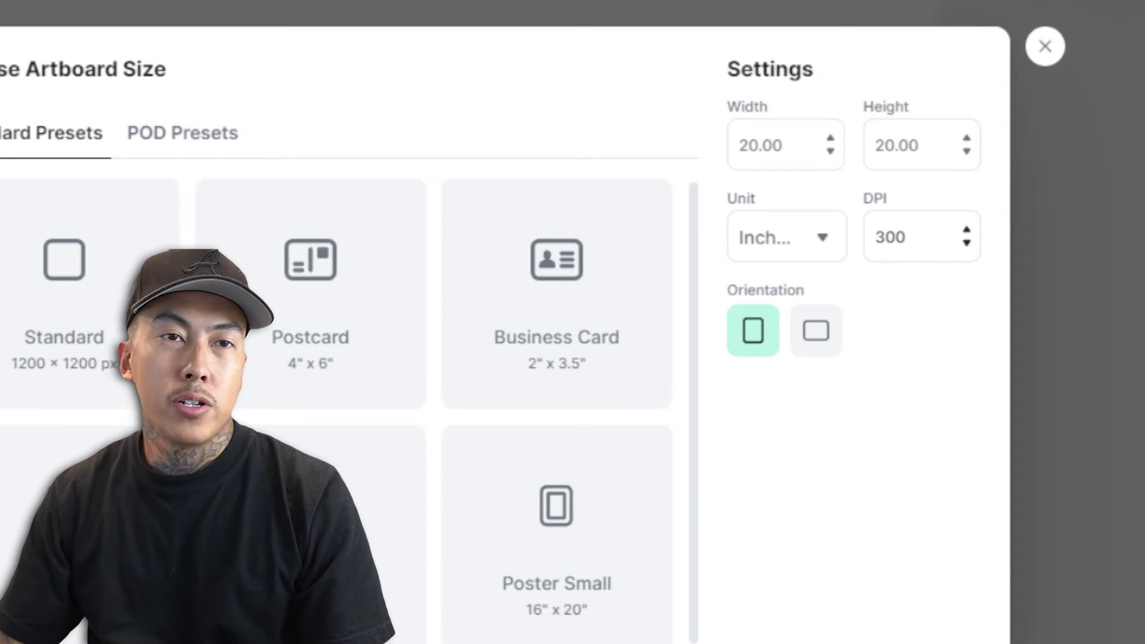
pyautogui.press('Return')
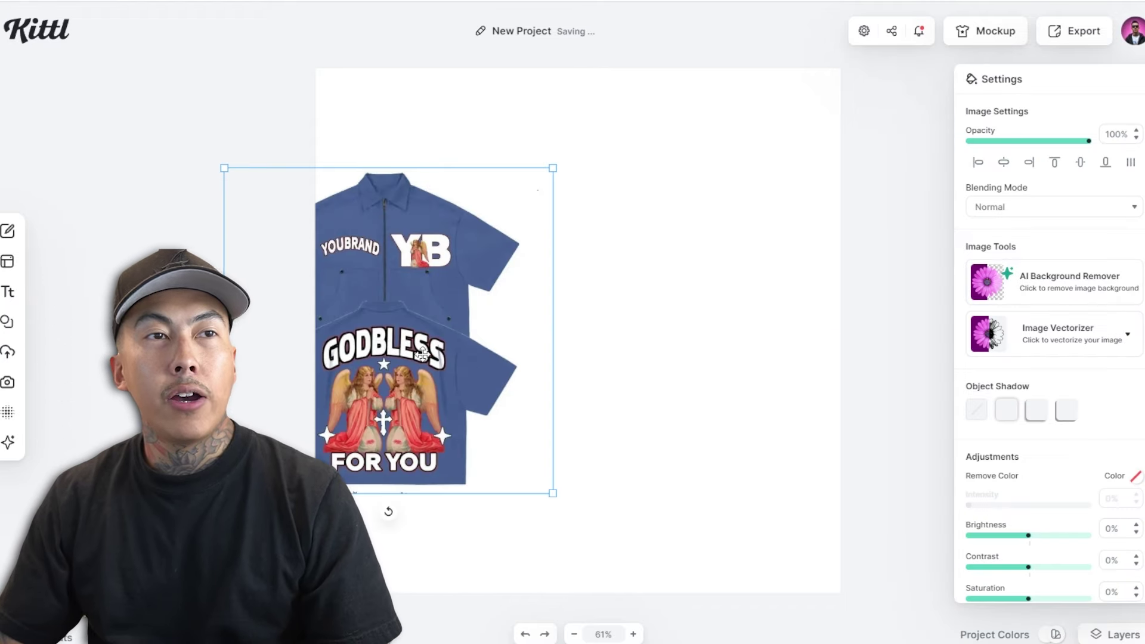
# - Place the blue shirt image on the left part of the artboard and widen the artboard to 35 inches
pyautogui.moveTo(388, 331); pyautogui.dragTo(427, 331)
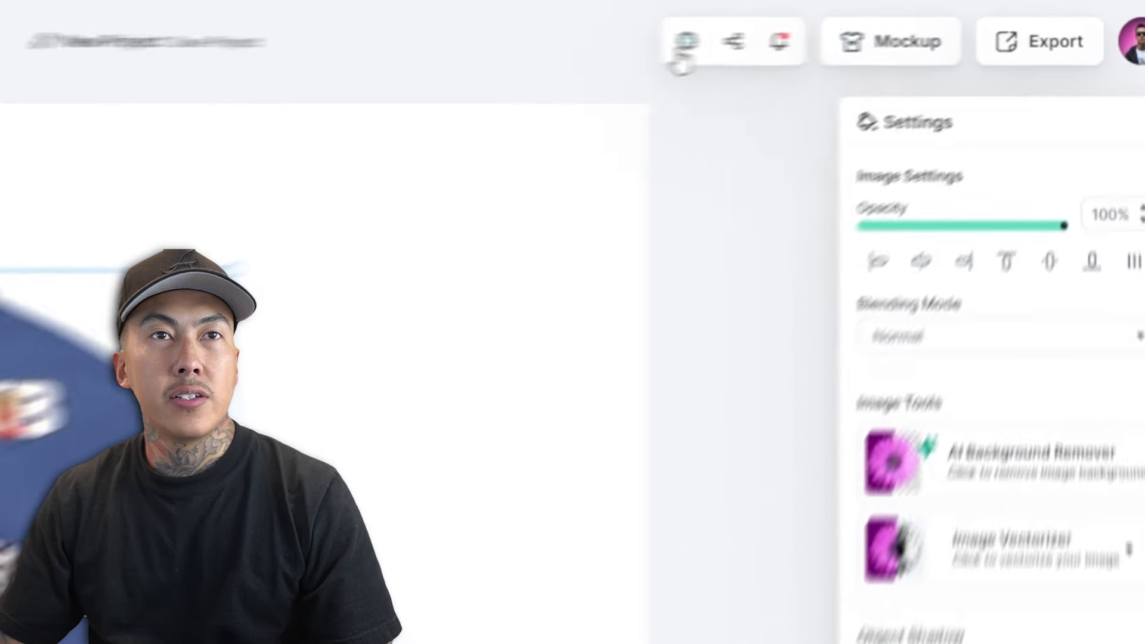
pyautogui.click(863, 30)
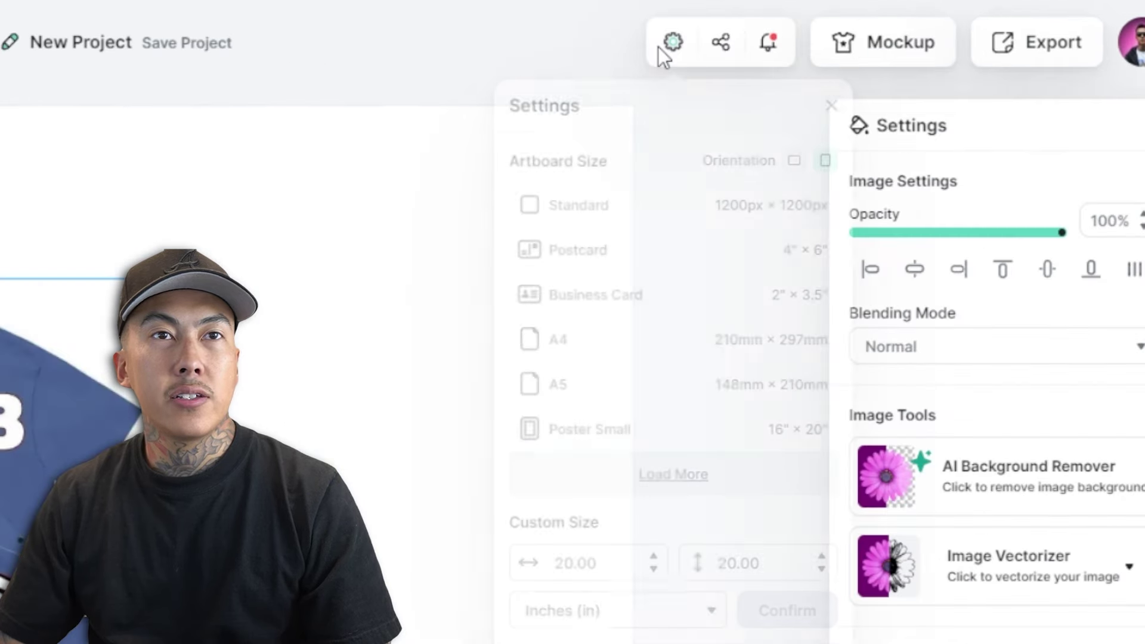
pyautogui.doubleClick(590, 564)
pyautogui.write('35')
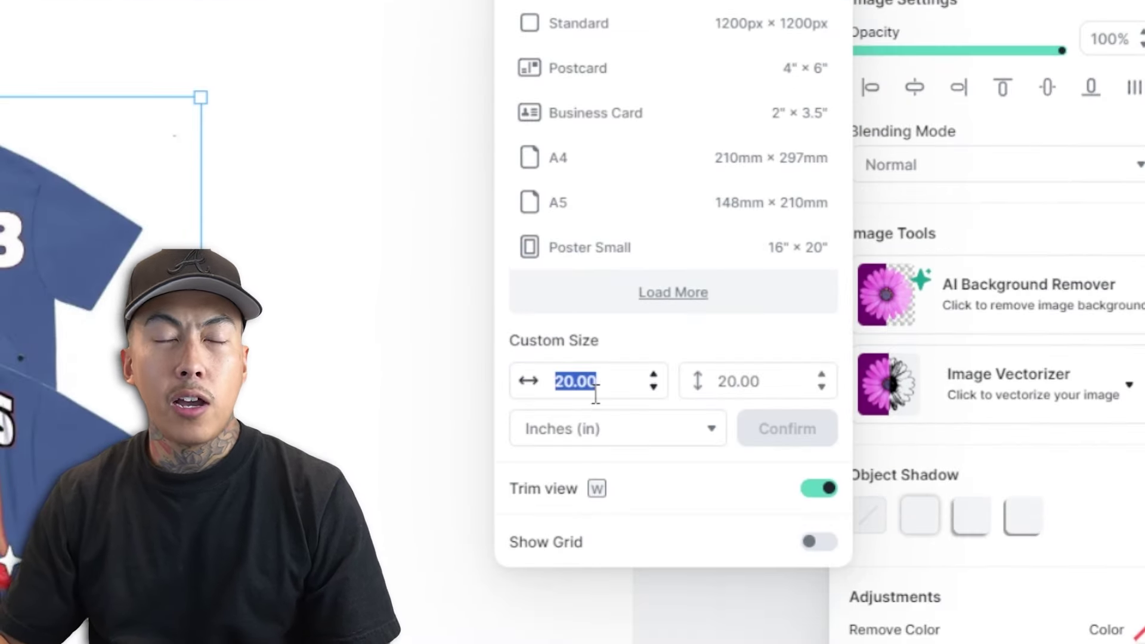
pyautogui.press('Return')
pyautogui.click(474, 231)
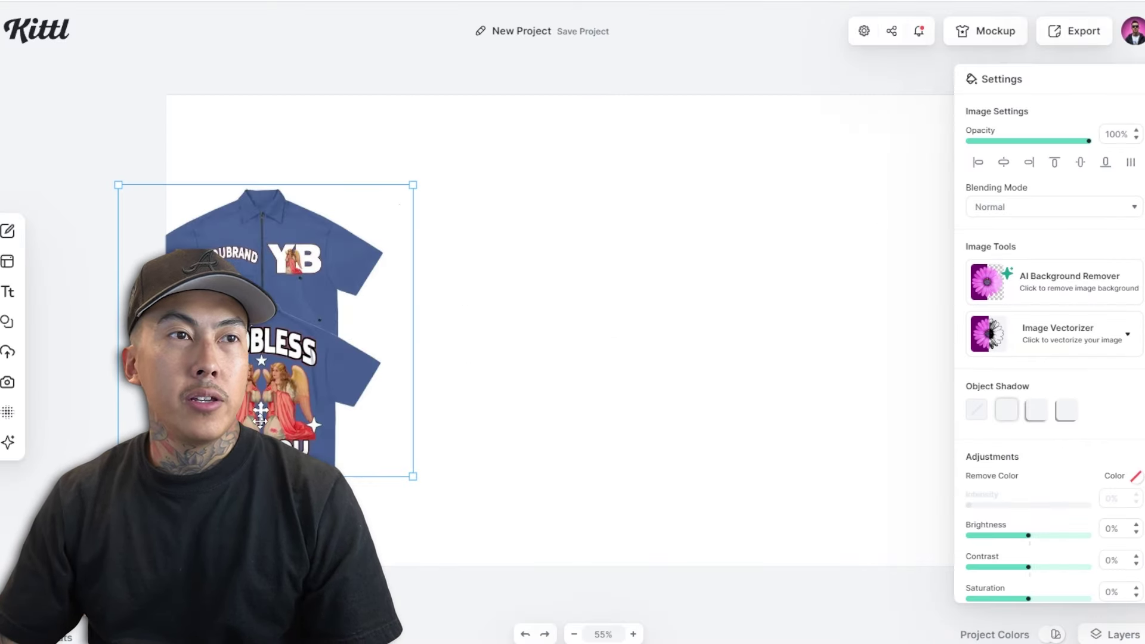
pyautogui.moveTo(260, 418); pyautogui.dragTo(292, 424)
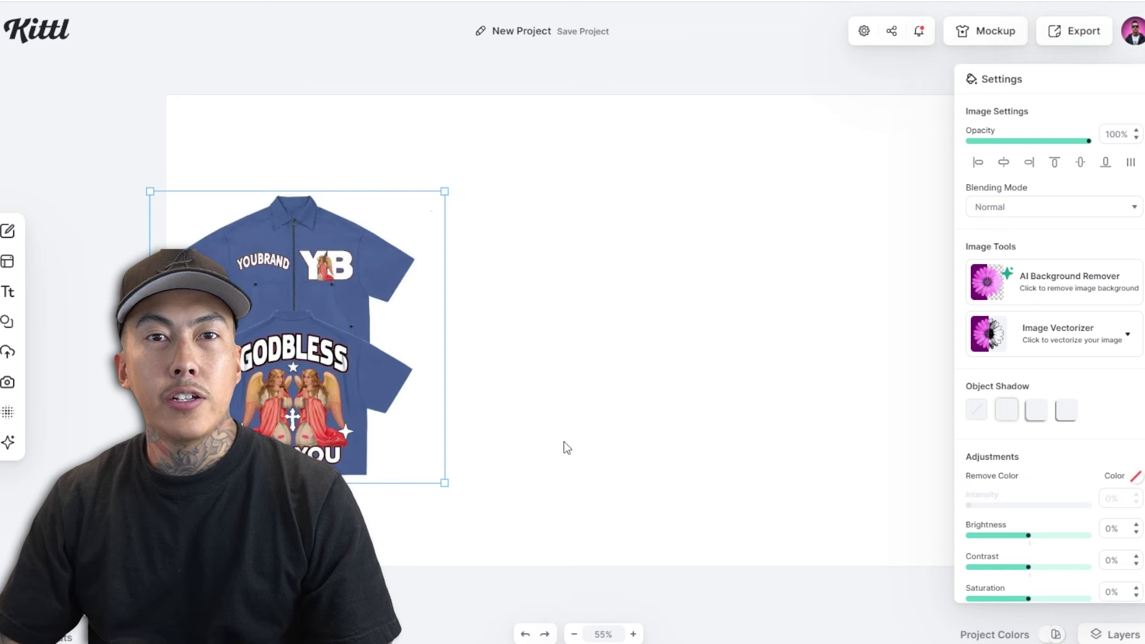
pyautogui.moveTo(297, 337)
pyautogui.mouseDown()
pyautogui.moveTo(320, 313)
pyautogui.moveTo(289, 337)
pyautogui.mouseUp()
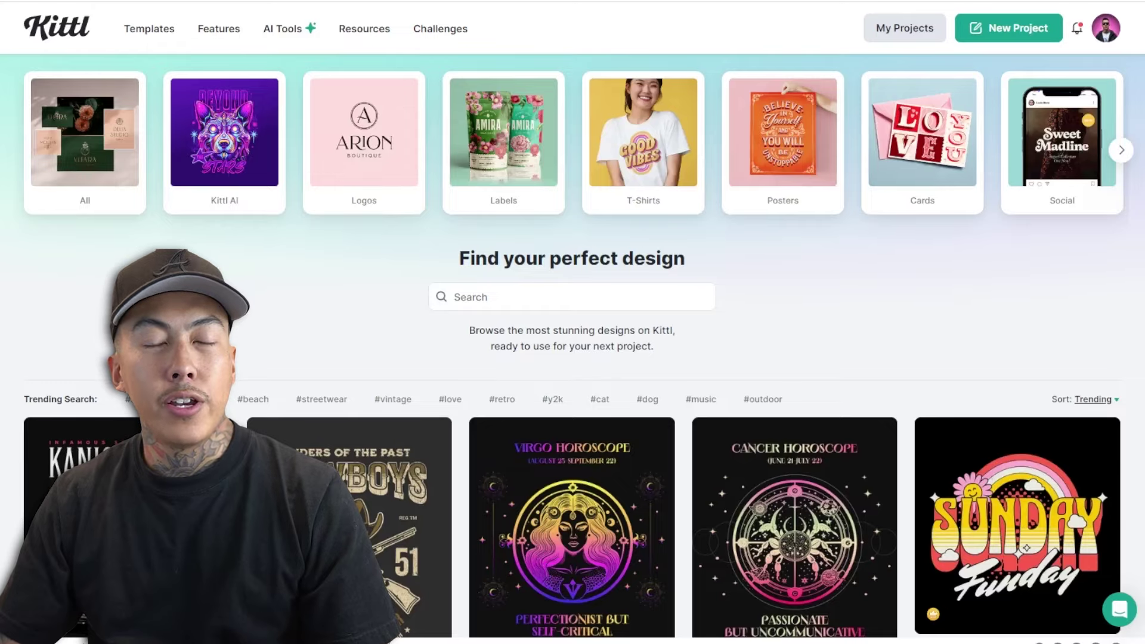
# - Browse the Kittl design templates and start a project from the Rise Up The Death T-Shirt design
pyautogui.scroll(-5, 88, 281)
pyautogui.scroll(-13, 88, 282)
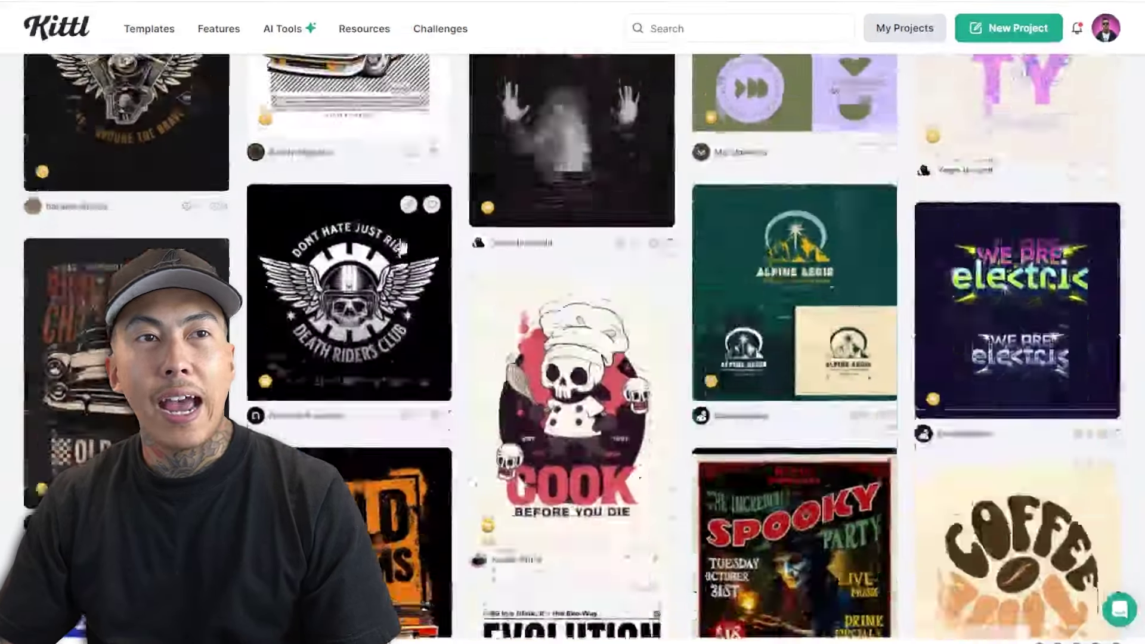
pyautogui.scroll(15, 701, 293)
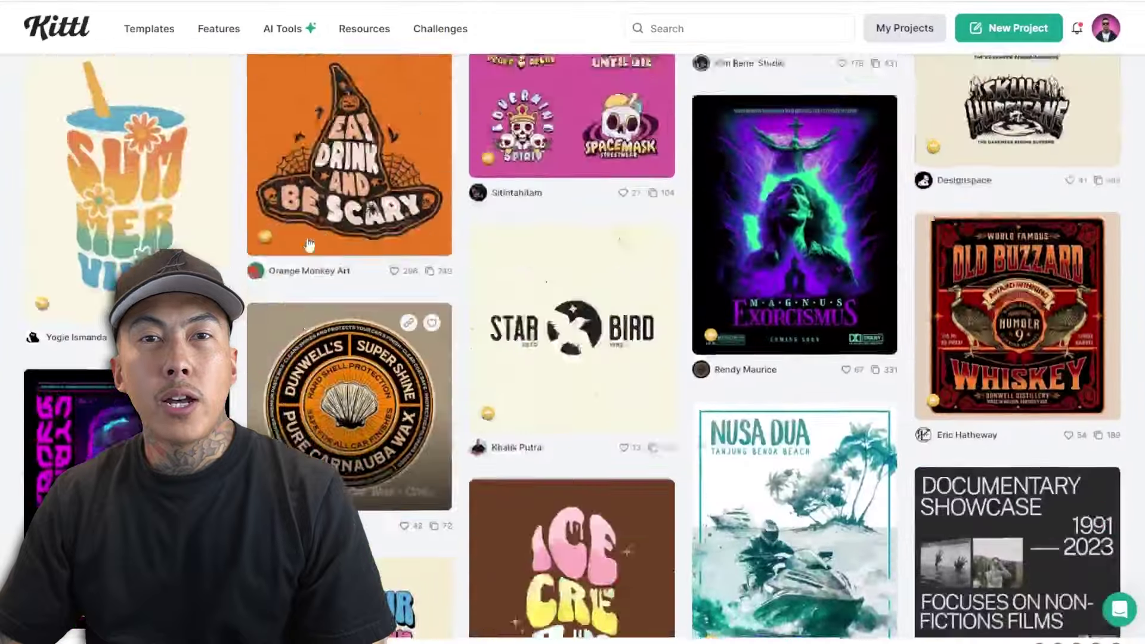
pyautogui.scroll(8, 464, 256)
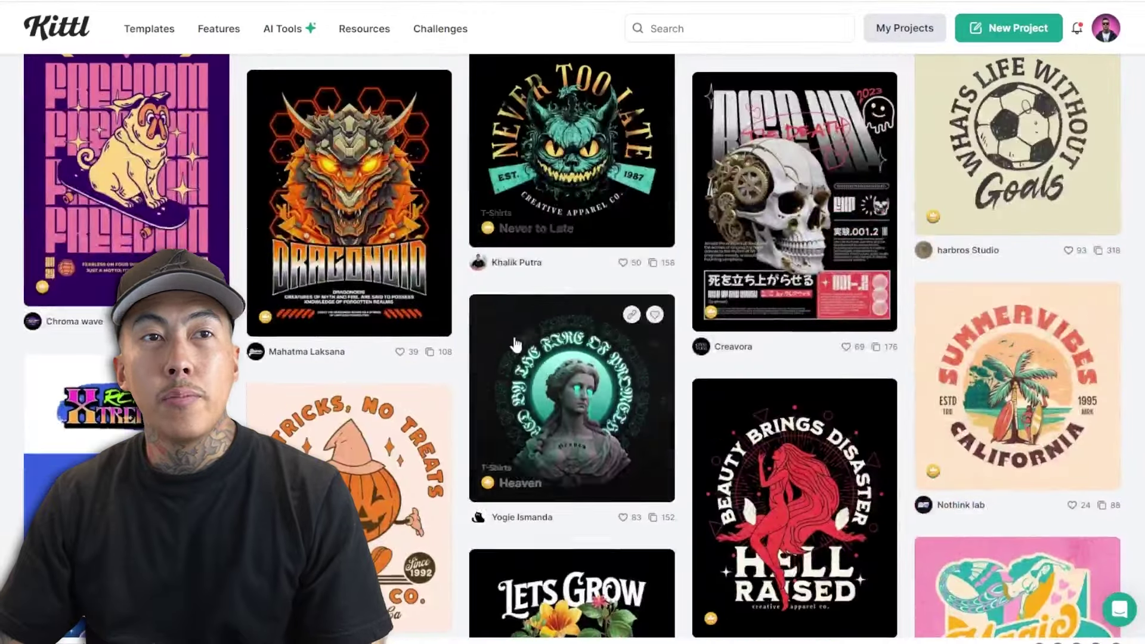
pyautogui.scroll(6, 649, 358)
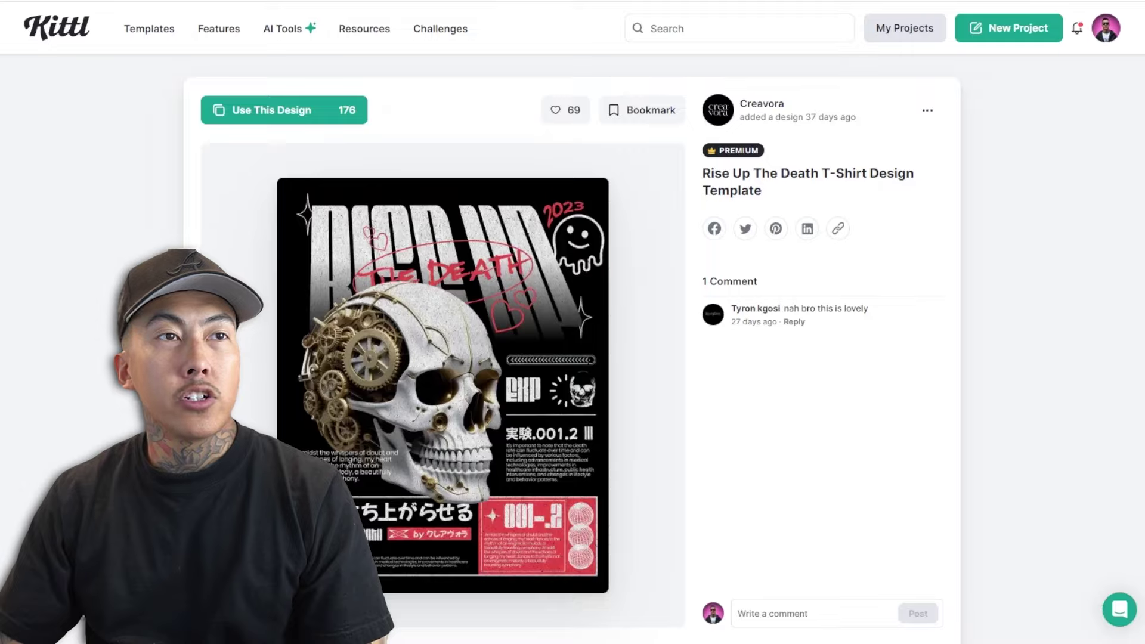
pyautogui.click(258, 112)
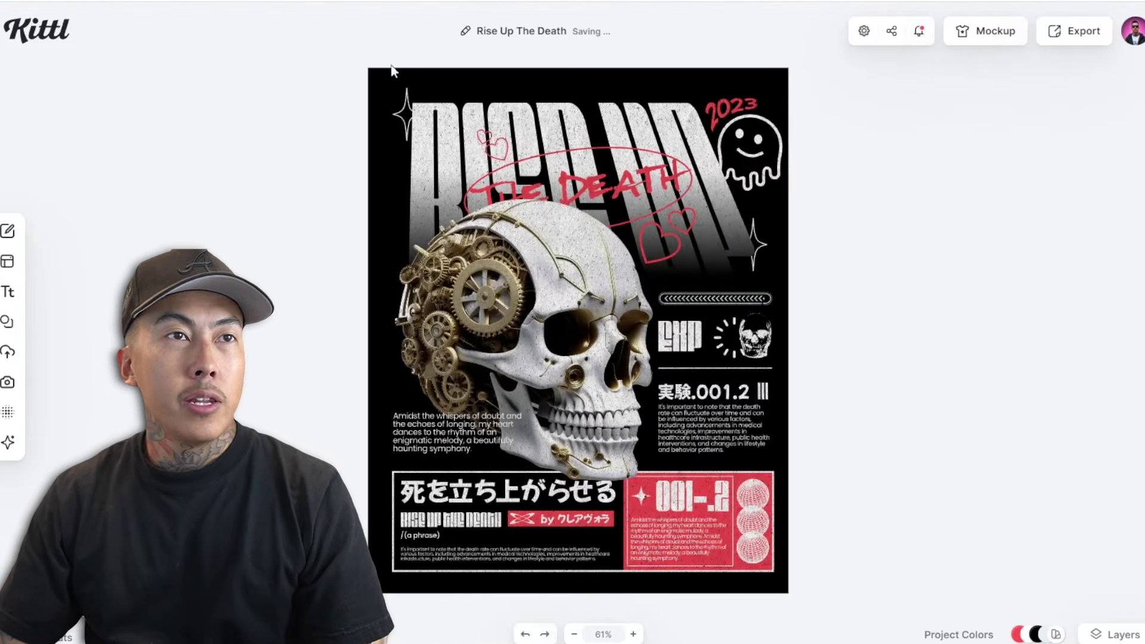
# - Copy all elements of the Rise Up The Death design into the shirt project, beside the shirt image, and shrink them slightly
pyautogui.moveTo(308, 49); pyautogui.dragTo(945, 641)
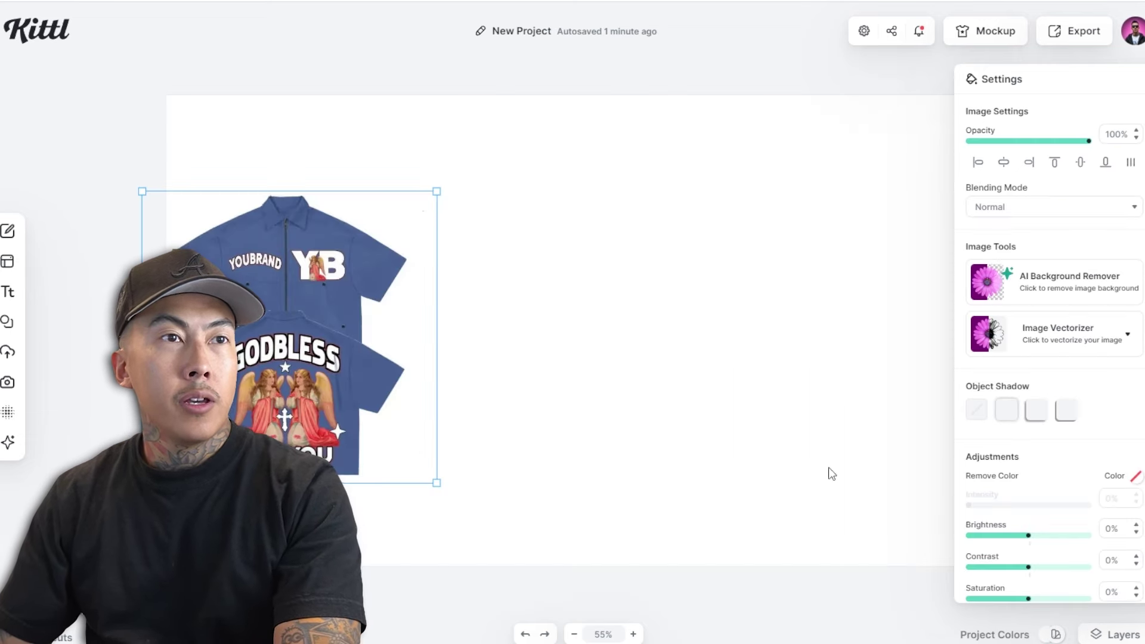
pyautogui.hotkey('ctrl', 'v')
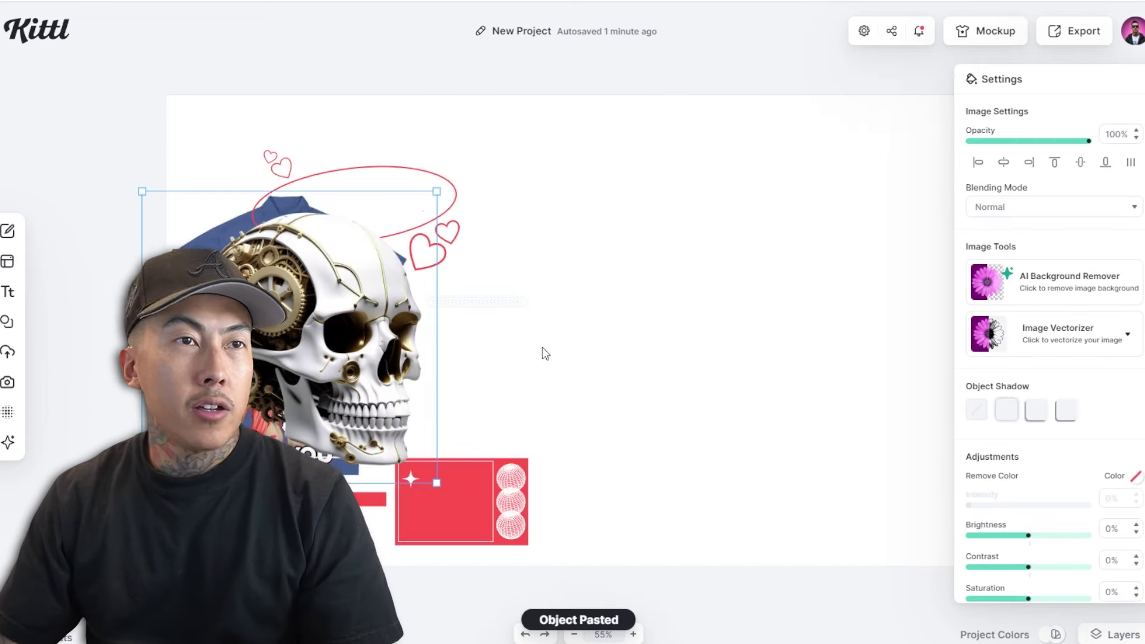
pyautogui.moveTo(449, 259); pyautogui.dragTo(790, 260)
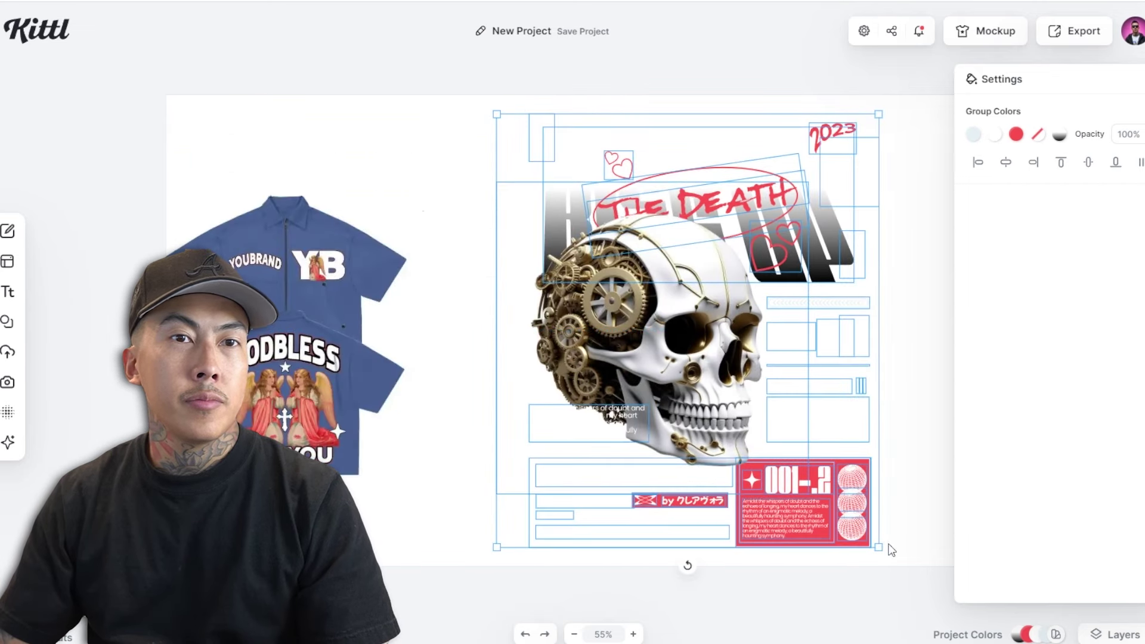
pyautogui.moveTo(875, 541); pyautogui.dragTo(856, 521)
# - Change the Background layer's solid color to a deep blue similar to the shirt
pyautogui.click(1116, 635)
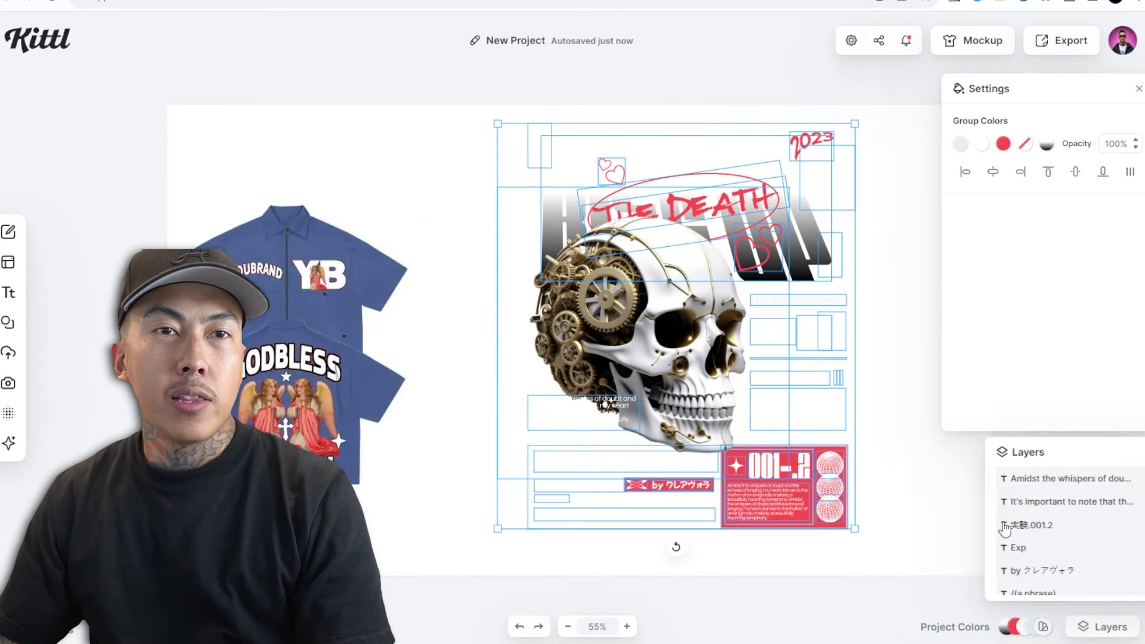
pyautogui.scroll(-5, 1062, 591)
pyautogui.click(1043, 594)
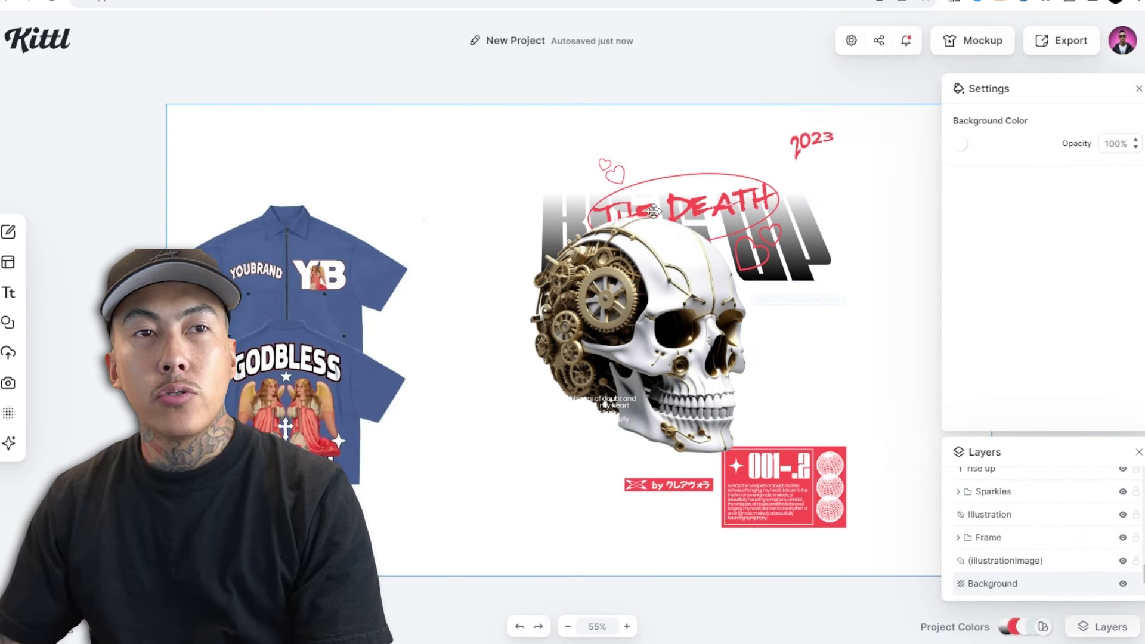
pyautogui.click(962, 145)
pyautogui.click(750, 304)
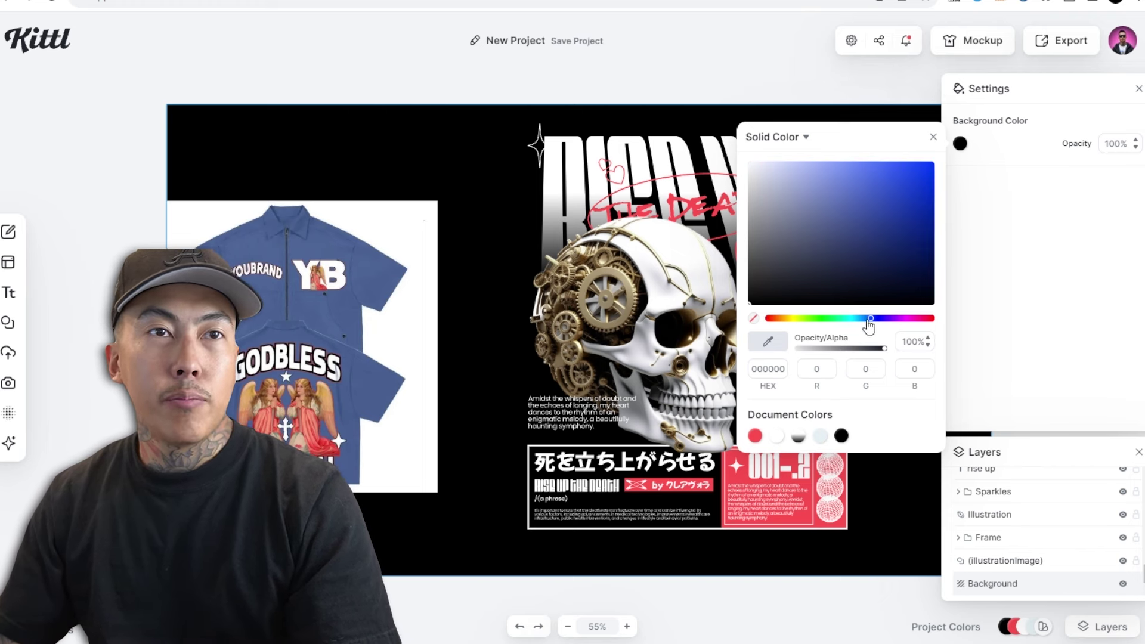
pyautogui.click(884, 241)
pyautogui.moveTo(914, 227); pyautogui.dragTo(889, 206)
# - Scale down the whole skull design and place it in the lower right area of the blue artboard
pyautogui.moveTo(490, 101); pyautogui.dragTo(879, 624)
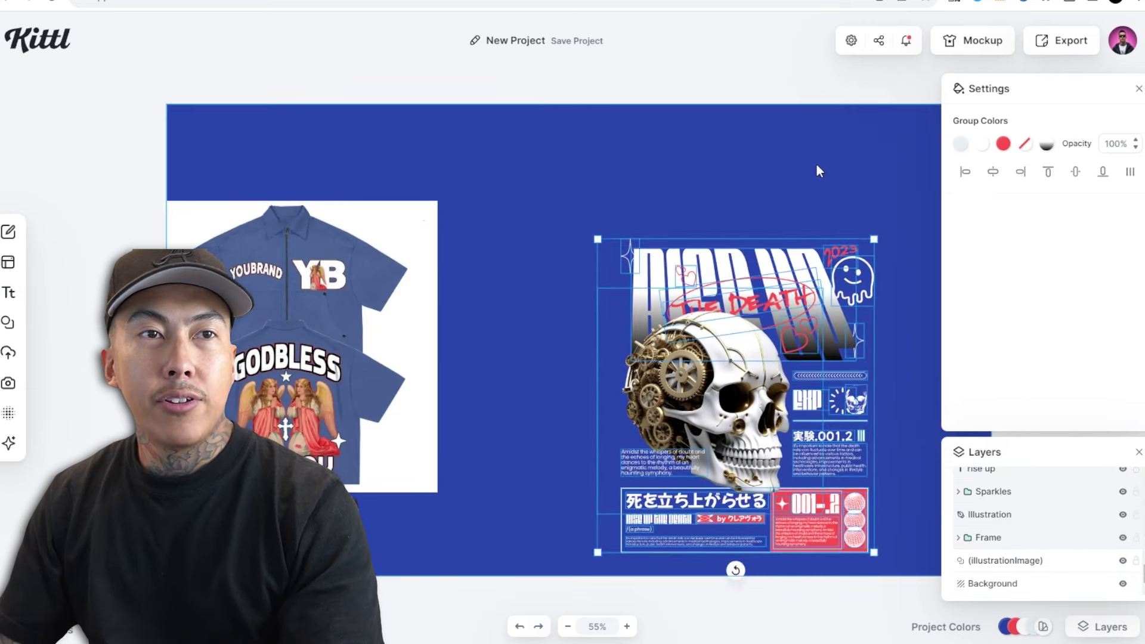
pyautogui.click(817, 172)
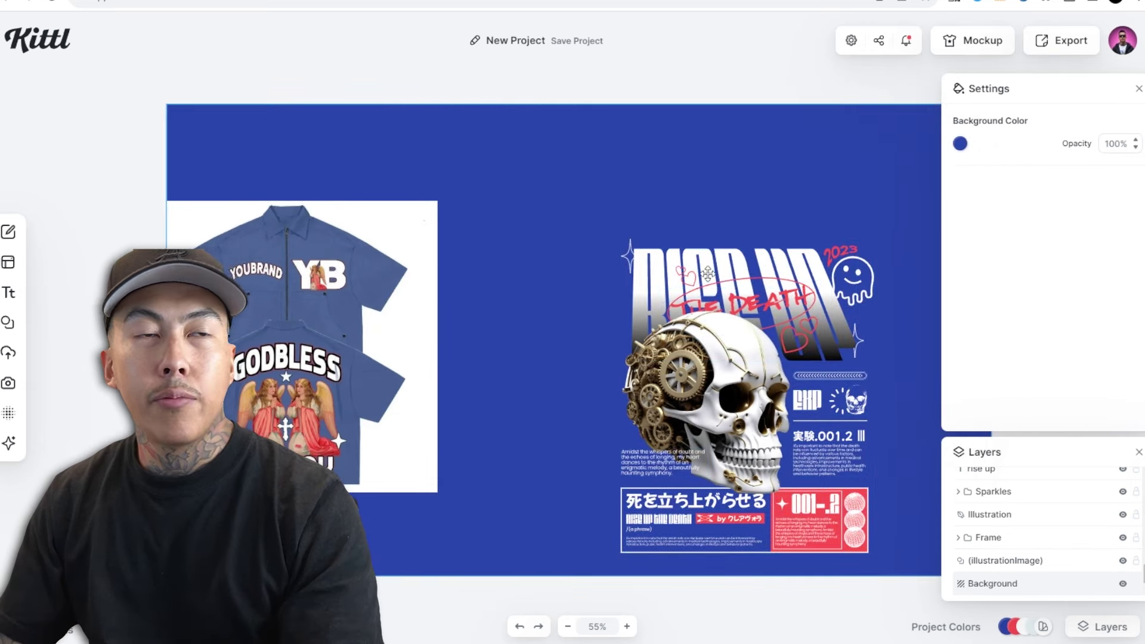
# - Replace the large distorted RISE UP headline text with AFTRHRS
pyautogui.doubleClick(789, 259)
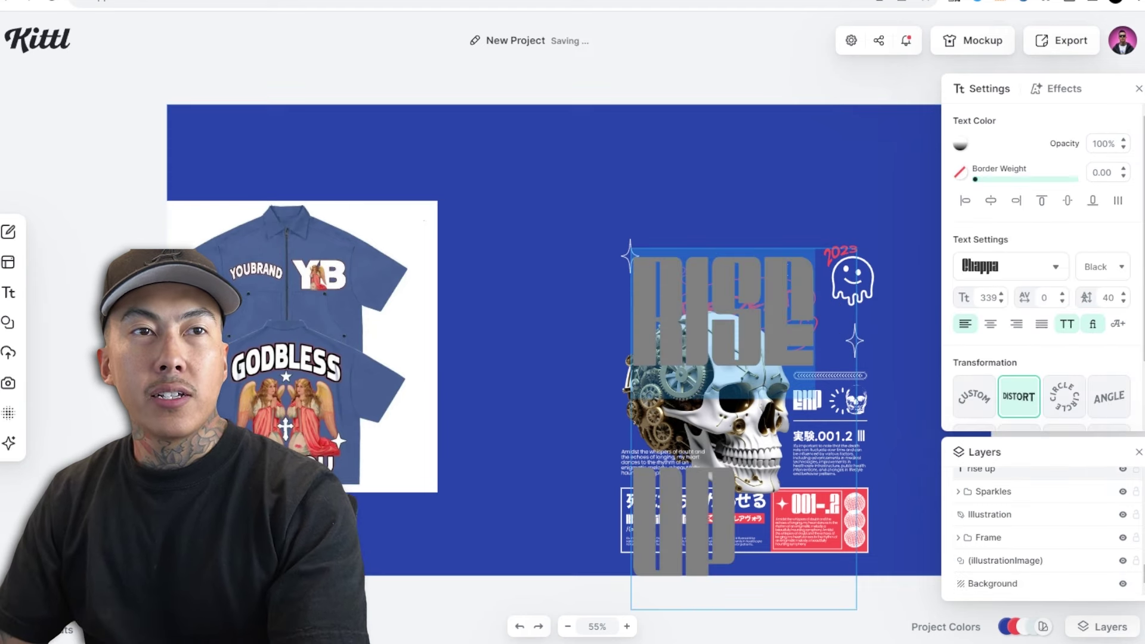
pyautogui.write('AFTERDARK')
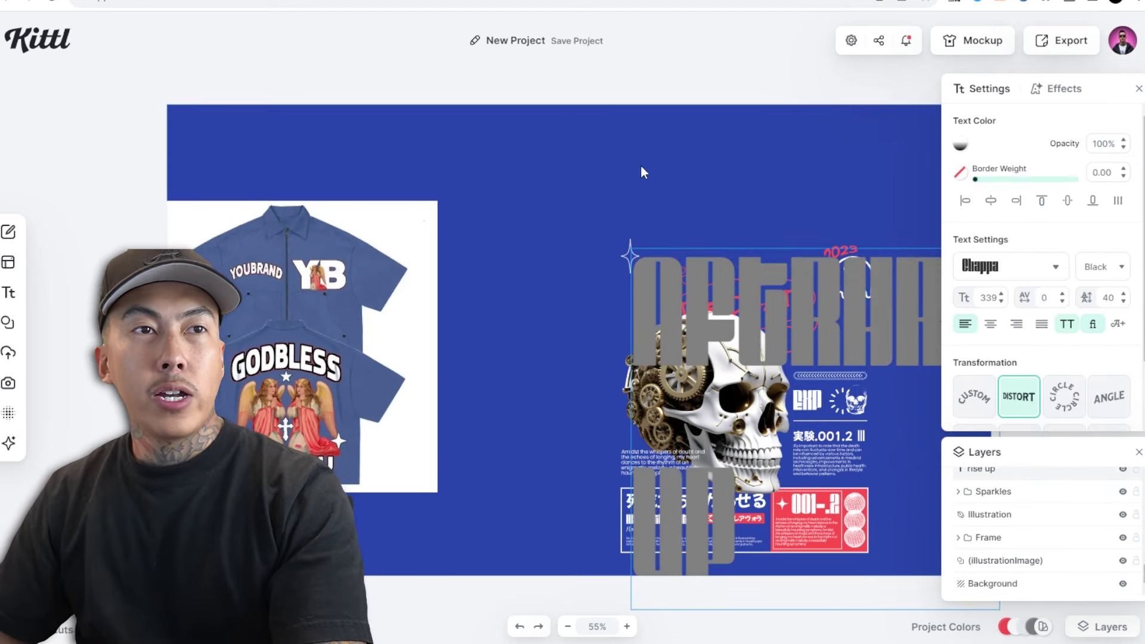
pyautogui.click(857, 310)
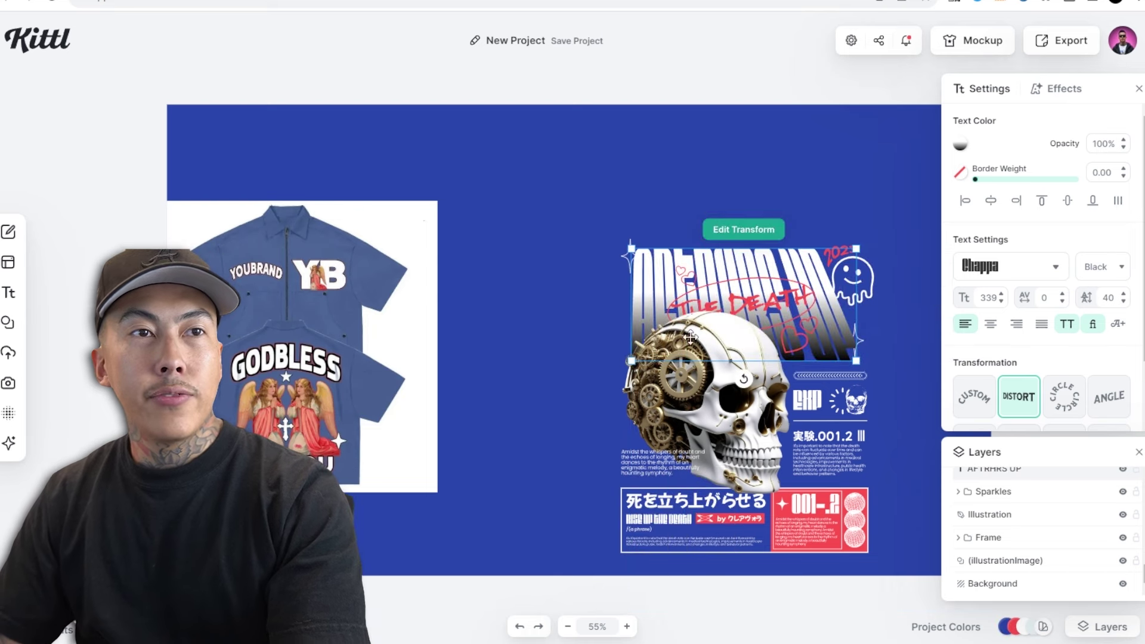
pyautogui.click(600, 211)
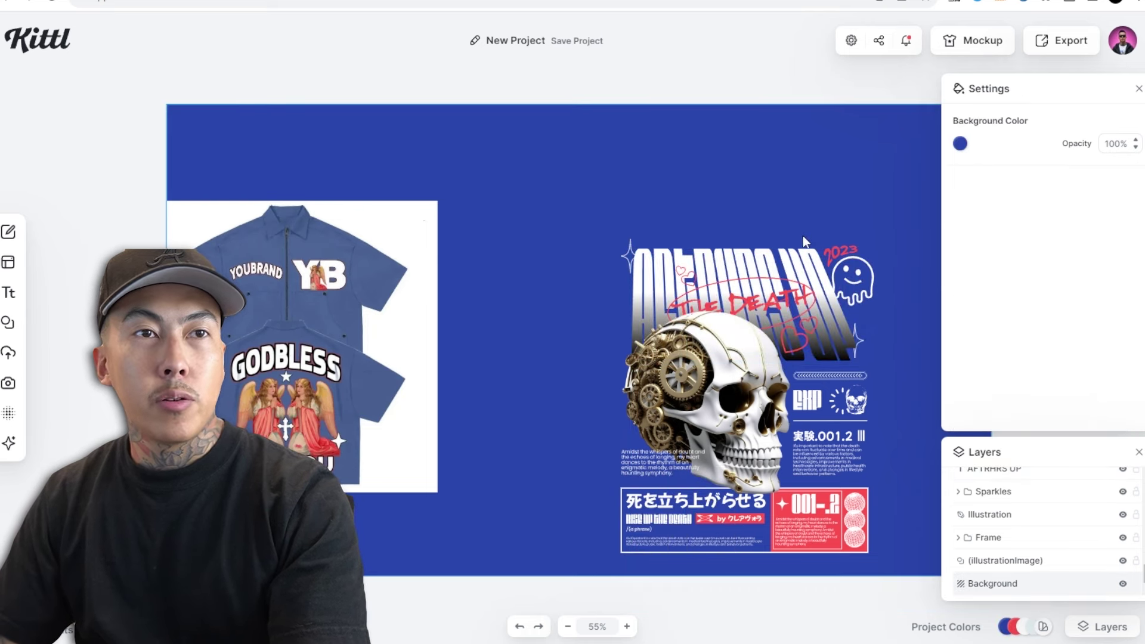
pyautogui.doubleClick(789, 251)
pyautogui.press('BackSpace')
pyautogui.press('BackSpace')
pyautogui.press('BackSpace')
pyautogui.click(555, 204)
# - Select the complete skull design with its texts and shift it slightly up and to the left
pyautogui.moveTo(553, 199); pyautogui.dragTo(964, 643)
pyautogui.moveTo(686, 379); pyautogui.dragTo(684, 377)
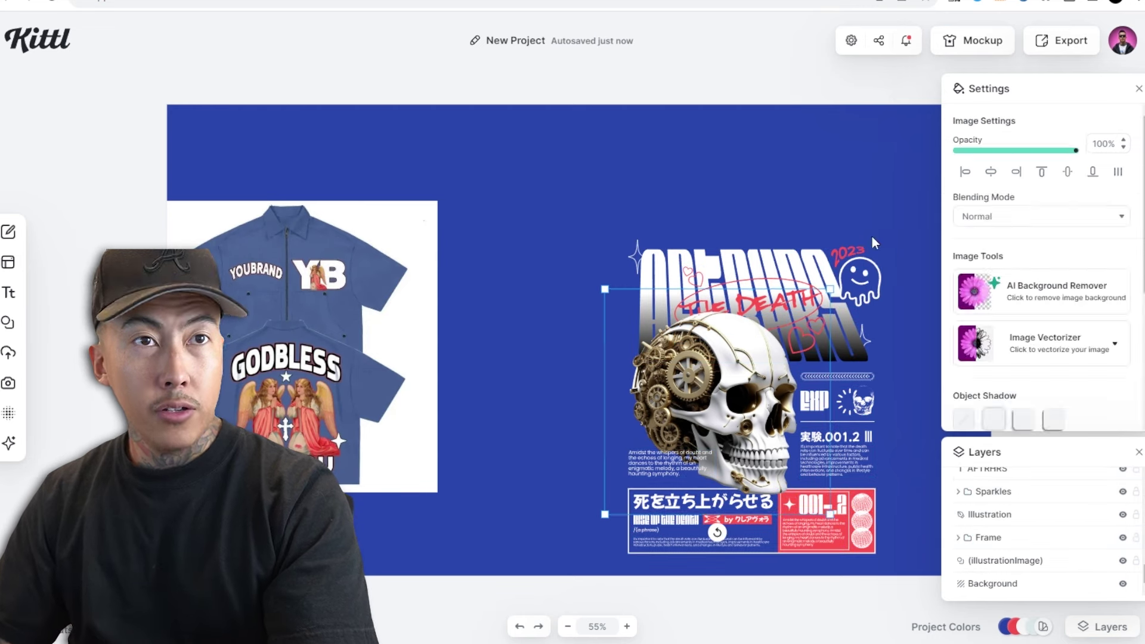
# - Duplicate the AFTRHRS headline together with its 2023 text and ghost, and place the copy above the skull design
pyautogui.click(873, 242)
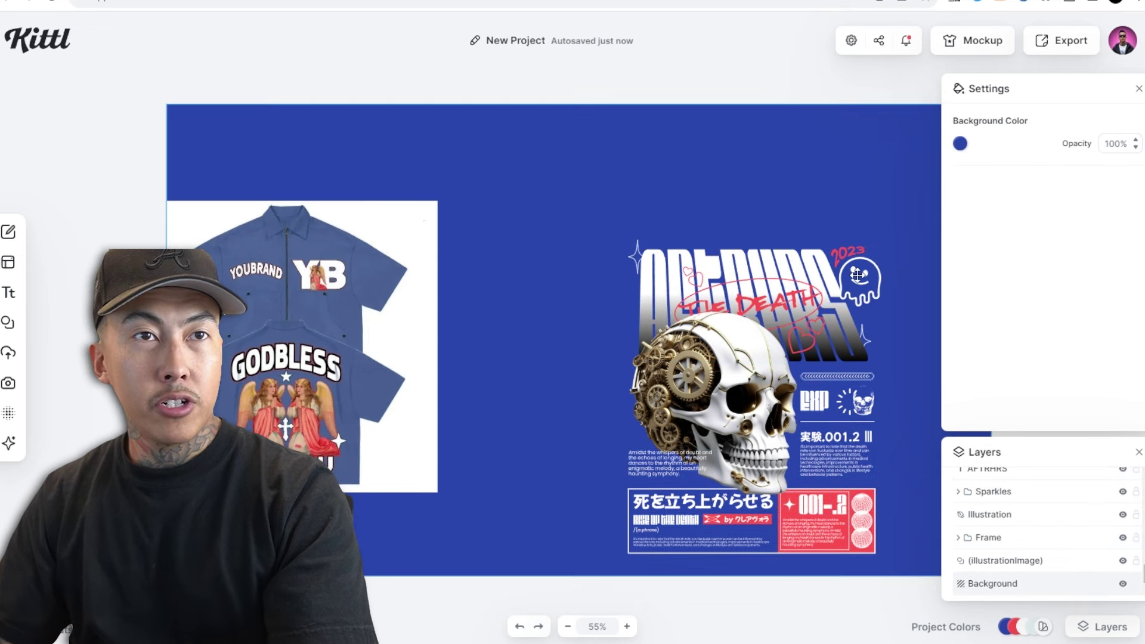
pyautogui.click(866, 258)
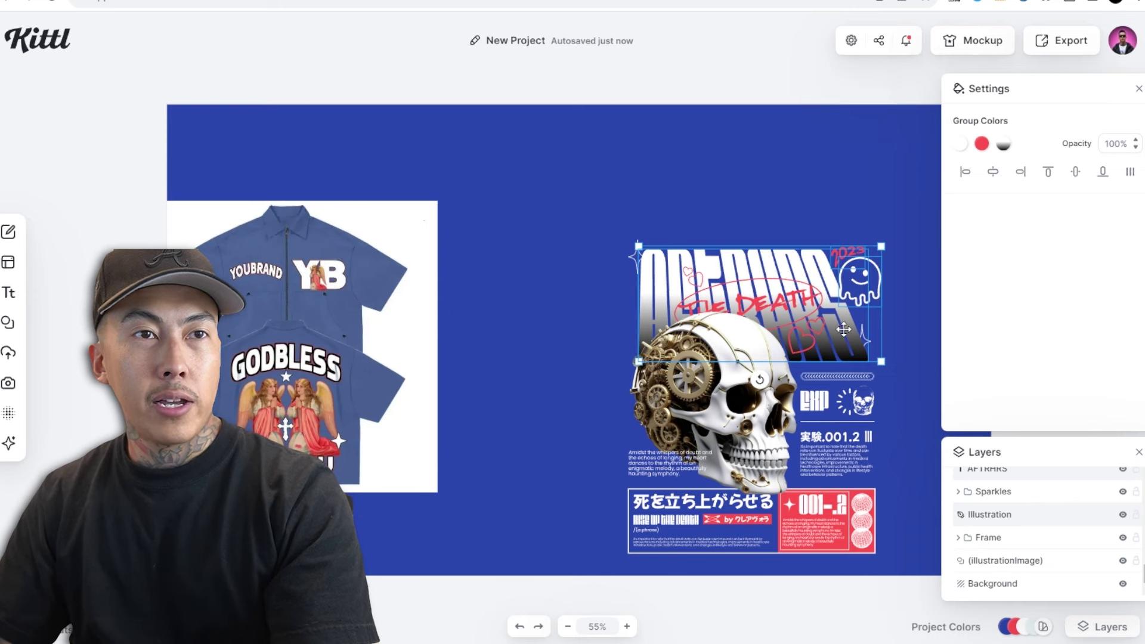
pyautogui.hotkey('ctrl', 'c')
pyautogui.hotkey('ctrl', 'v')
pyautogui.moveTo(843, 330); pyautogui.dragTo(714, 192)
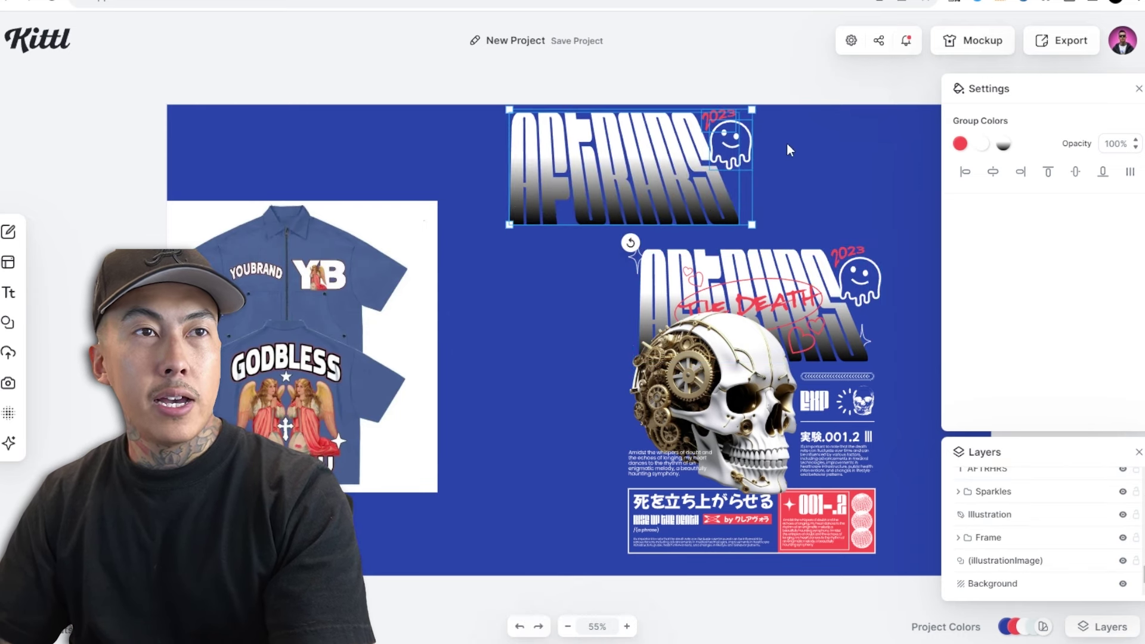
# - Scale the copied headline group down to under half its size and place it in the artboard's upper right area
pyautogui.moveTo(753, 107); pyautogui.dragTo(610, 168)
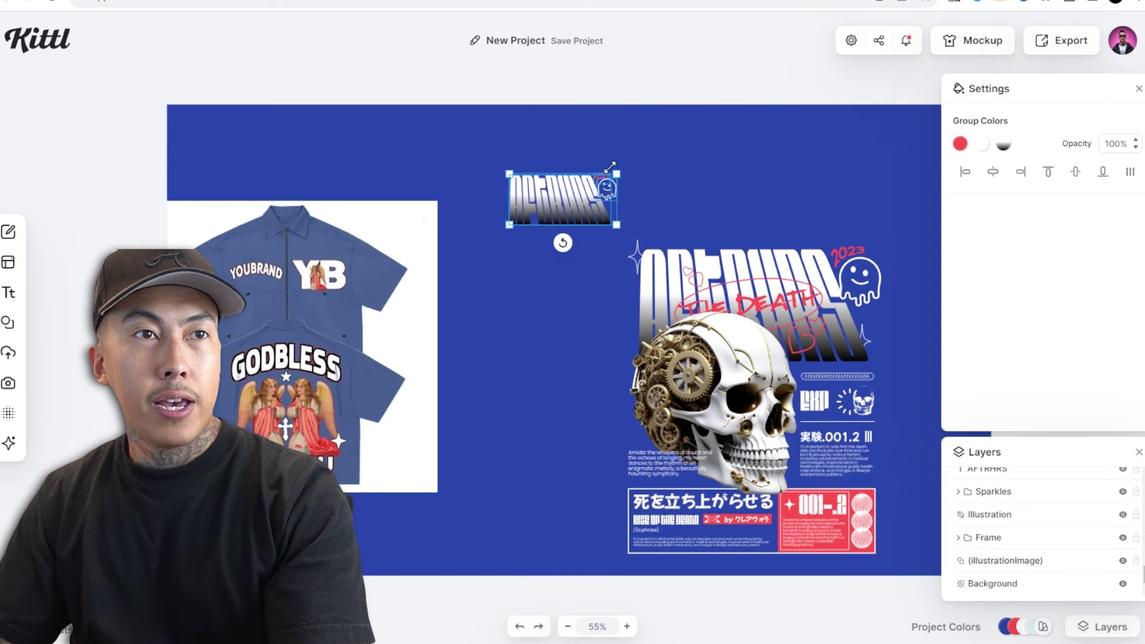
pyautogui.moveTo(548, 187); pyautogui.dragTo(762, 145)
pyautogui.click(615, 177)
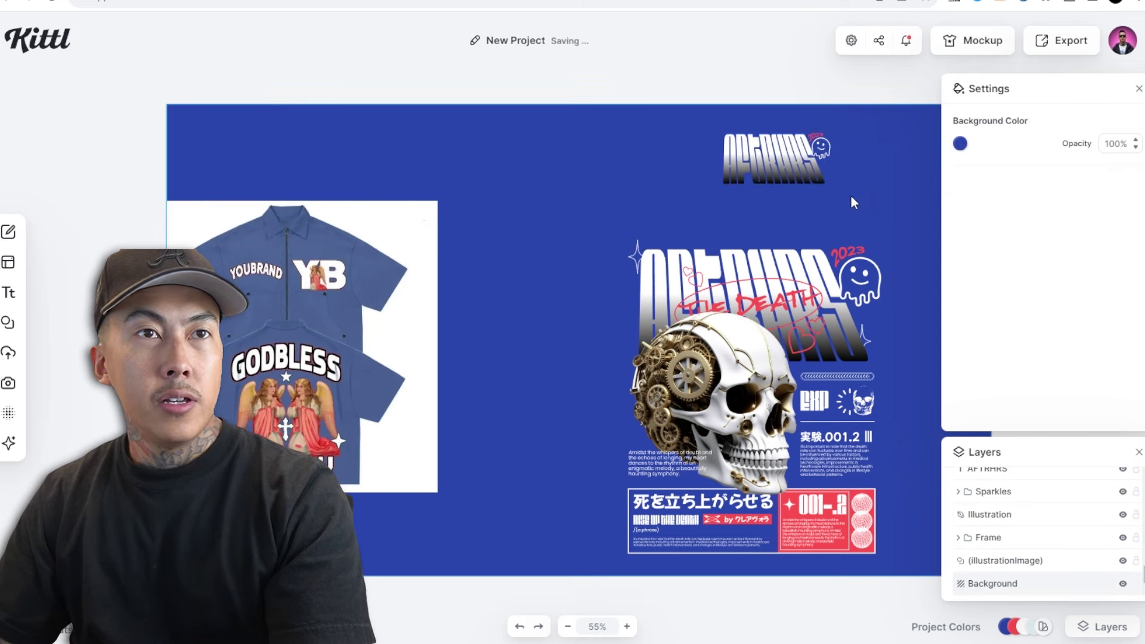
# - Move the small AFTRHRS text left, away from its ghost, and enlarge the small ghost with its 2023 text
pyautogui.click(829, 140)
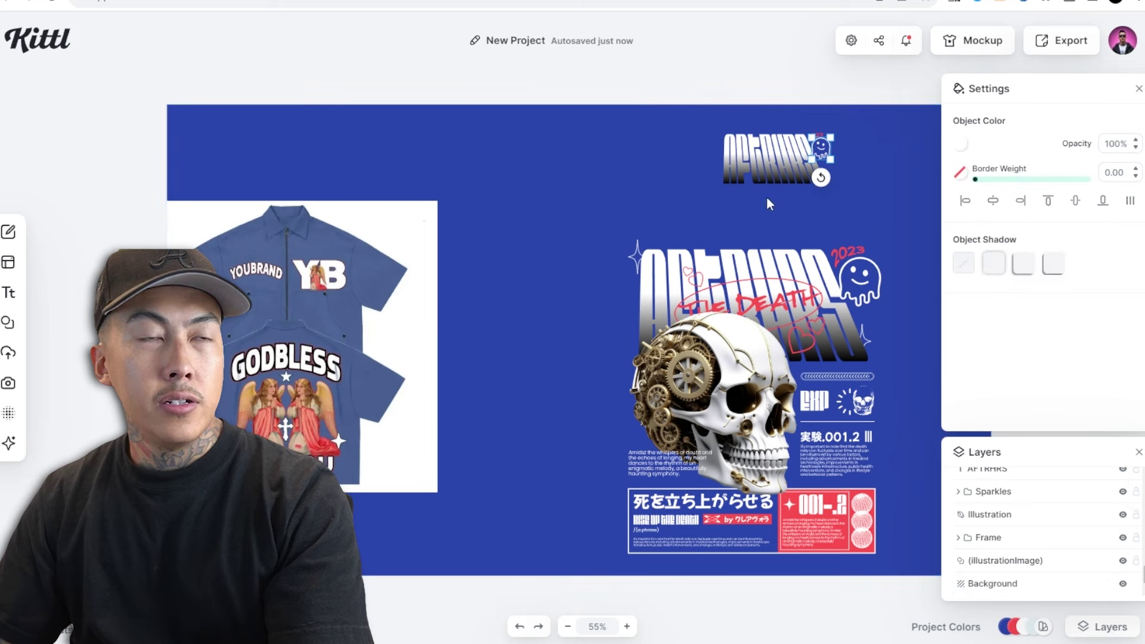
pyautogui.click(764, 154)
pyautogui.moveTo(801, 168); pyautogui.dragTo(682, 172)
pyautogui.moveTo(879, 199); pyautogui.dragTo(773, 115)
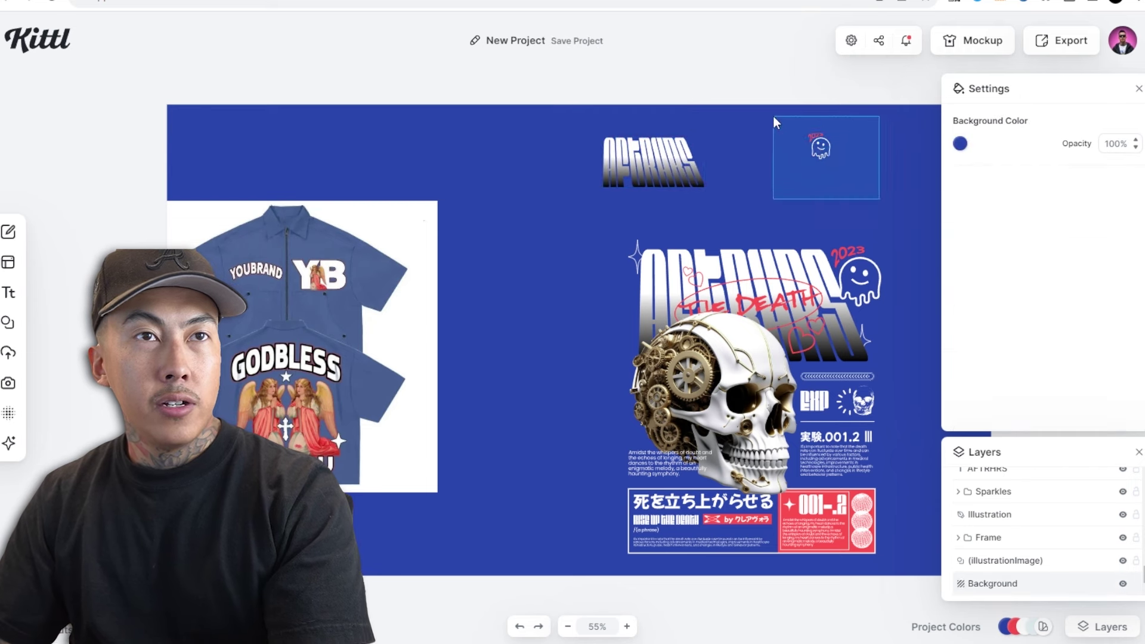
pyautogui.moveTo(832, 160)
pyautogui.mouseDown()
pyautogui.moveTo(847, 179)
pyautogui.moveTo(821, 158)
pyautogui.mouseUp()
pyautogui.click(879, 190)
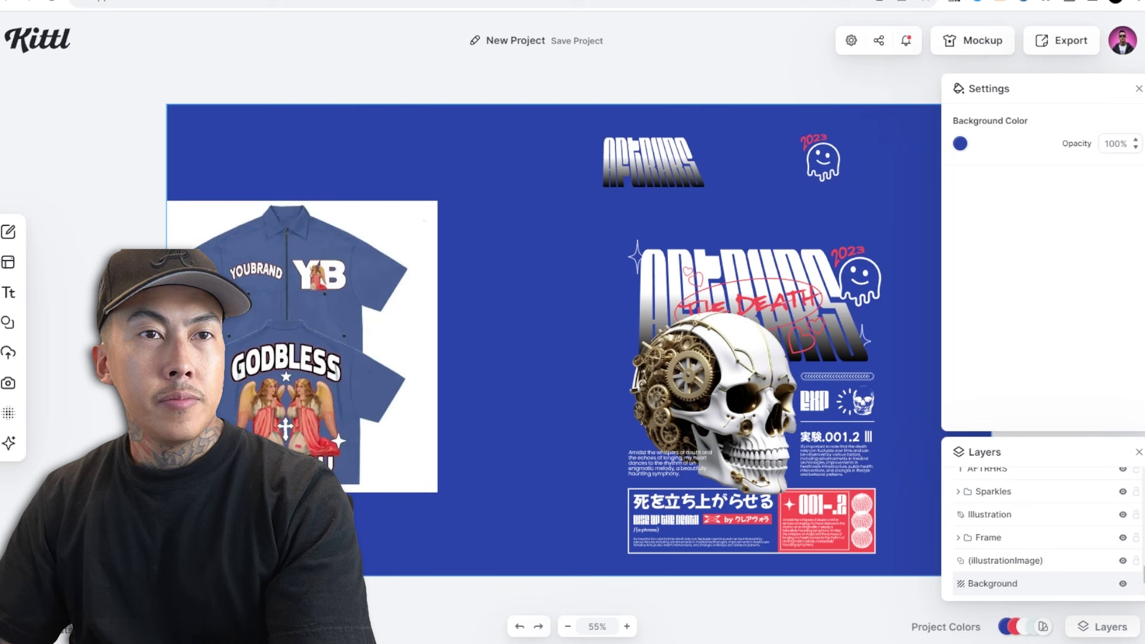
# - Copy the rays beside the small skull icon and place the copy against the left side of the small ghost
pyautogui.click(857, 400)
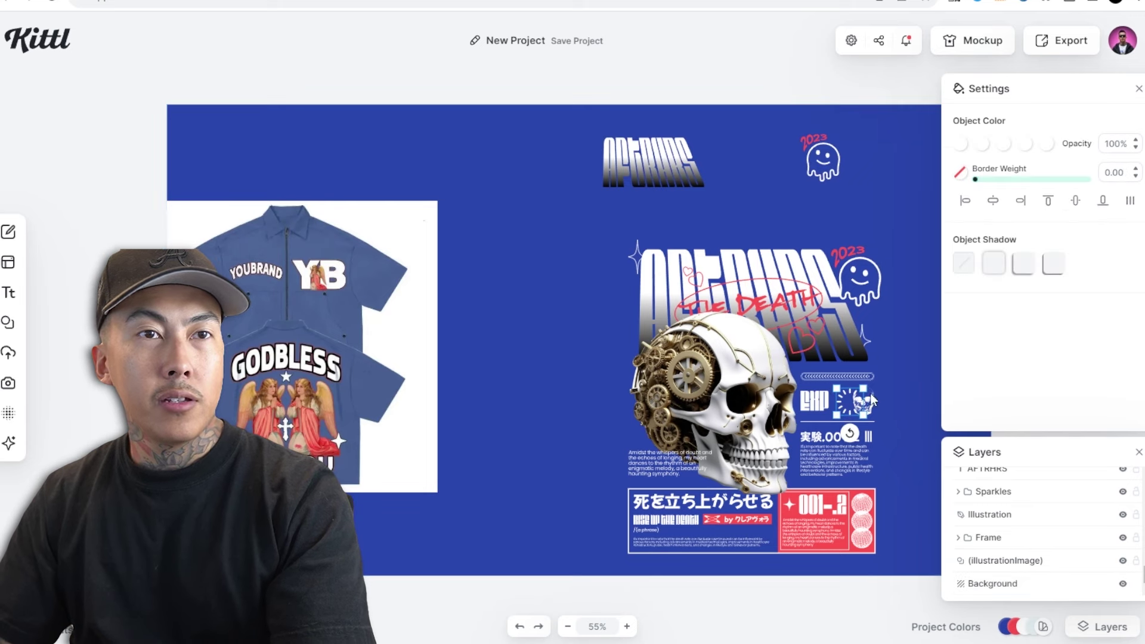
pyautogui.hotkey('ctrl', 'v')
pyautogui.moveTo(872, 400); pyautogui.dragTo(819, 181)
pyautogui.click(749, 116)
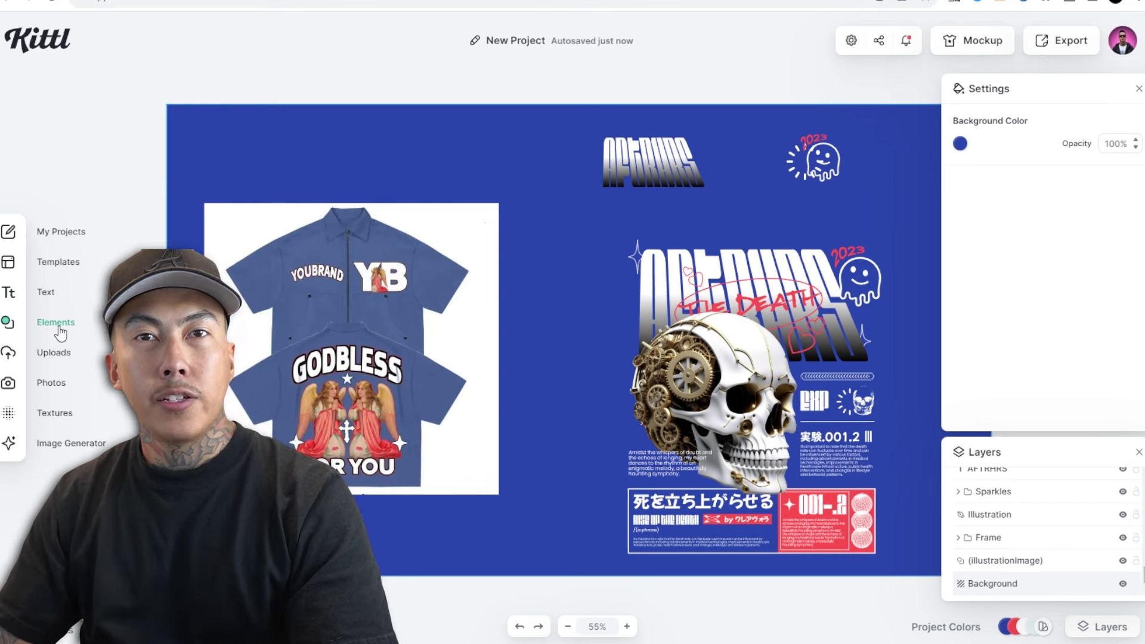
# - Search the elements for "arrow" and add the thin straight arrow between the shirt image and the small AFTRHRS text
pyautogui.click(59, 329)
pyautogui.write('arrow')
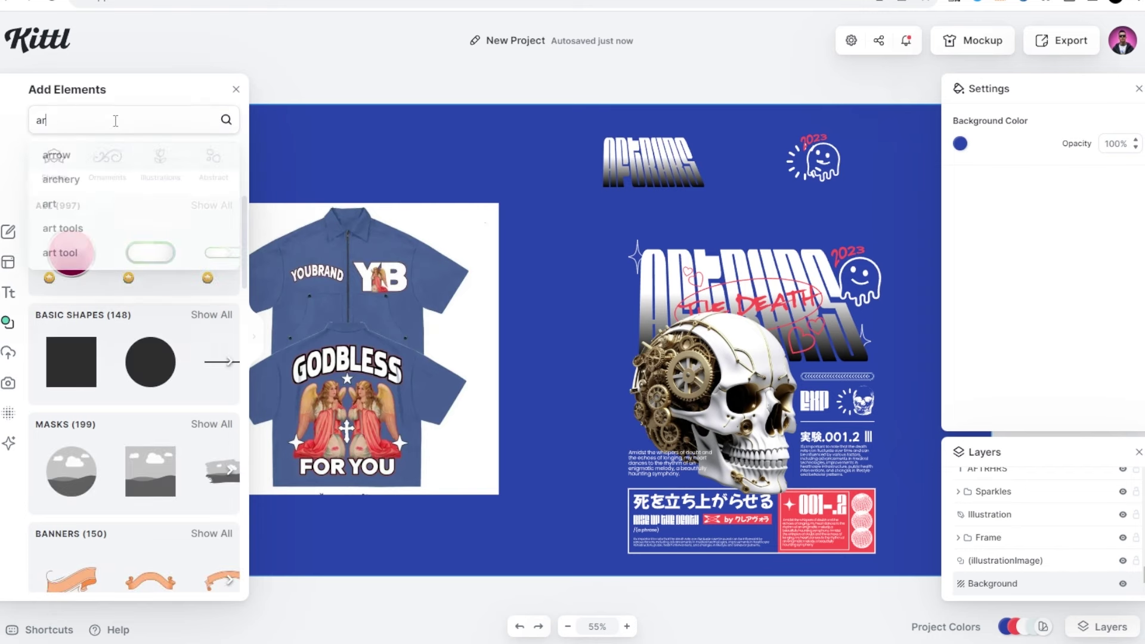
pyautogui.press('Return')
pyautogui.scroll(-2, 157, 352)
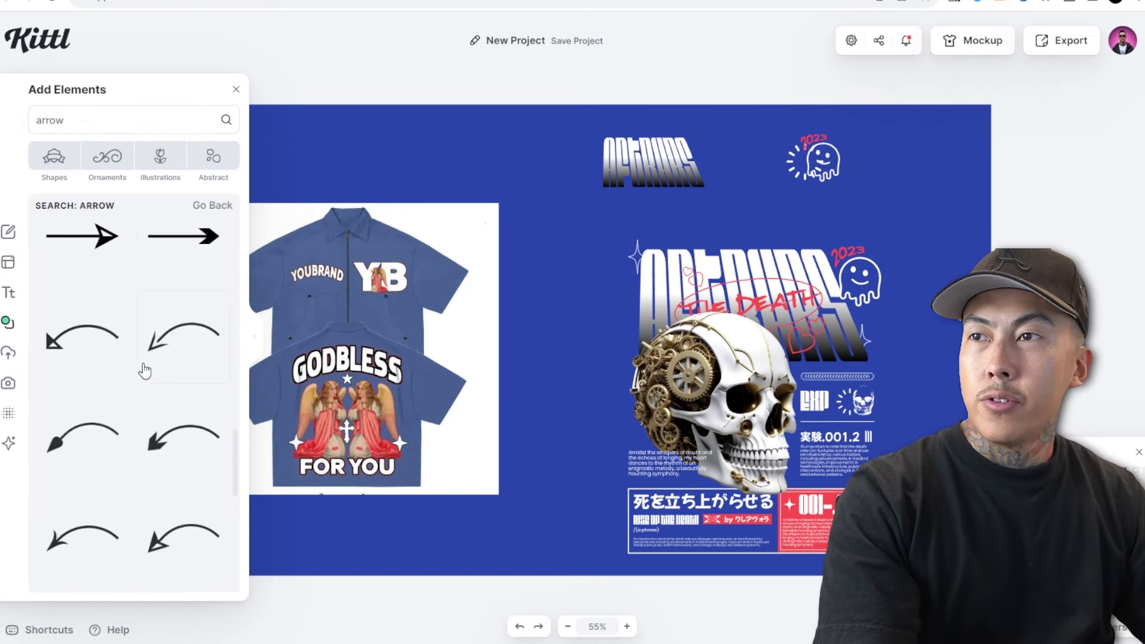
pyautogui.scroll(3, 143, 366)
pyautogui.scroll(-10, 86, 388)
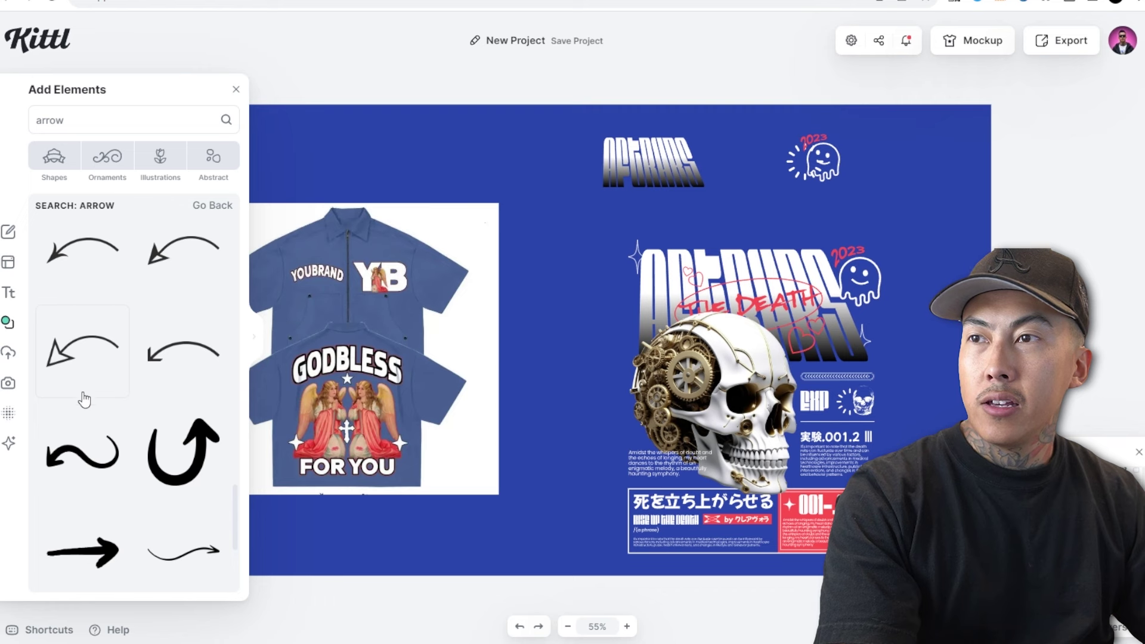
pyautogui.scroll(-4, 84, 403)
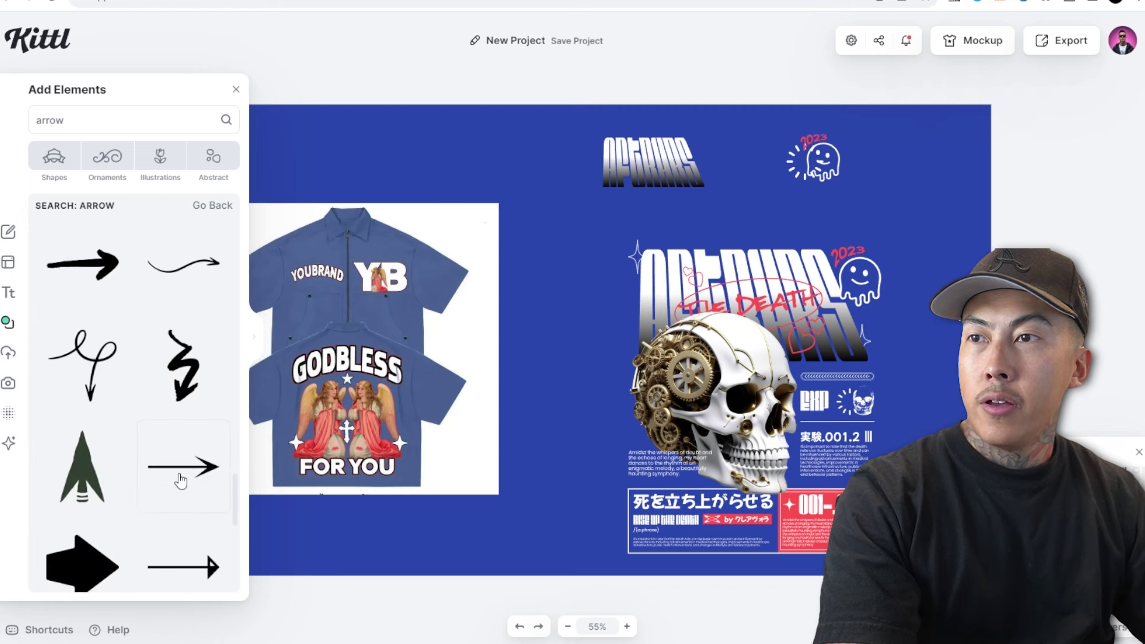
pyautogui.moveTo(633, 334); pyautogui.dragTo(573, 207)
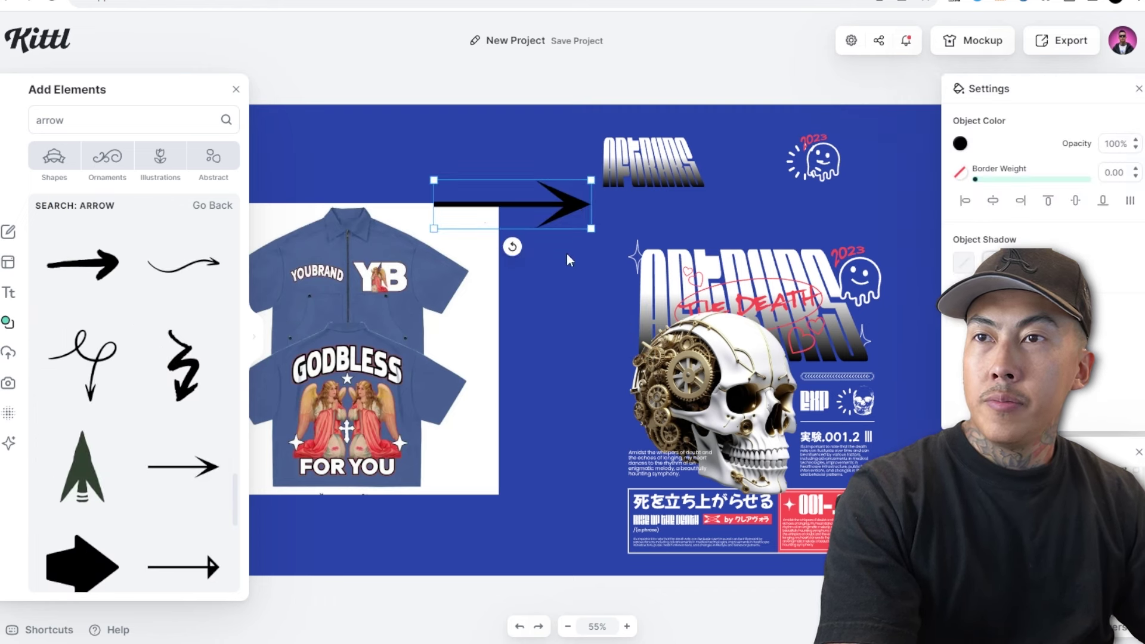
# - Shrink and rotate the arrow to about 144° so that it points down at the shirt's YOUBRAND chest text
pyautogui.moveTo(512, 246); pyautogui.dragTo(467, 11)
pyautogui.moveTo(432, 205); pyautogui.dragTo(328, 205)
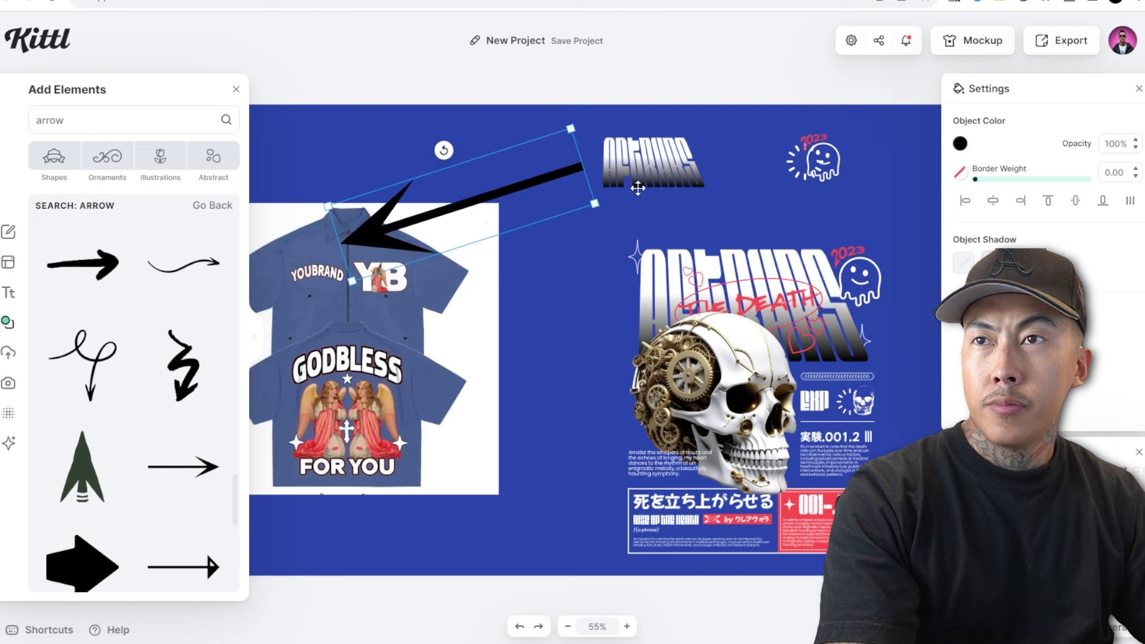
pyautogui.moveTo(571, 131); pyautogui.dragTo(484, 189)
pyautogui.moveTo(468, 228); pyautogui.dragTo(450, 209)
pyautogui.moveTo(396, 173); pyautogui.dragTo(373, 172)
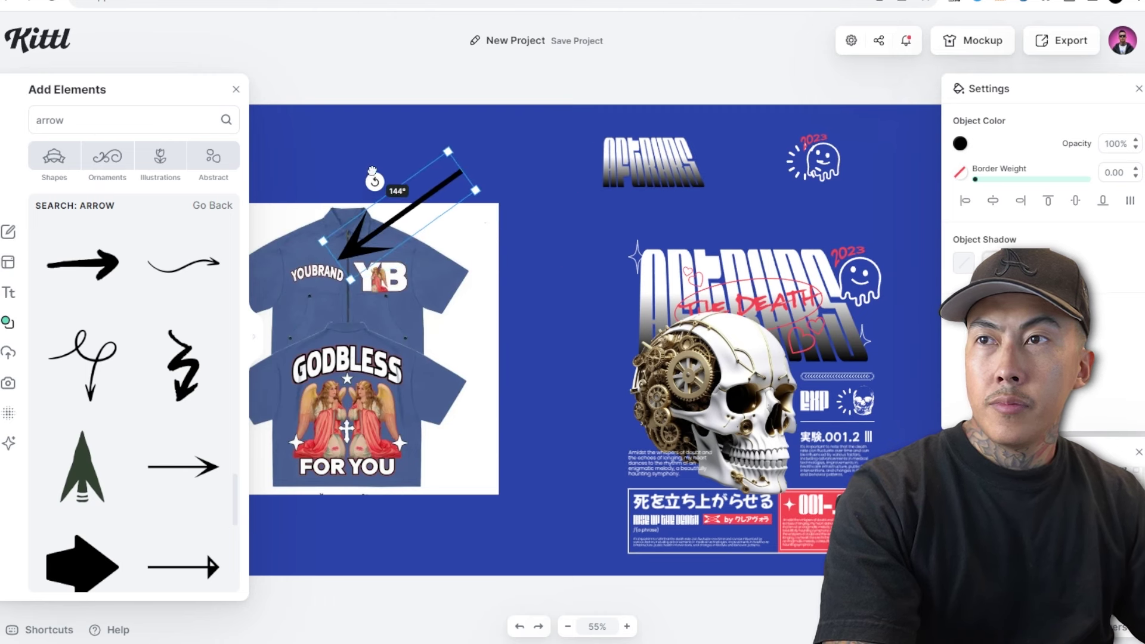
# - Place the small AFTRHRS text at the arrow's tail and the small ghost with 2023 and rays beside the shirt's sleeve
pyautogui.moveTo(607, 179); pyautogui.dragTo(477, 182)
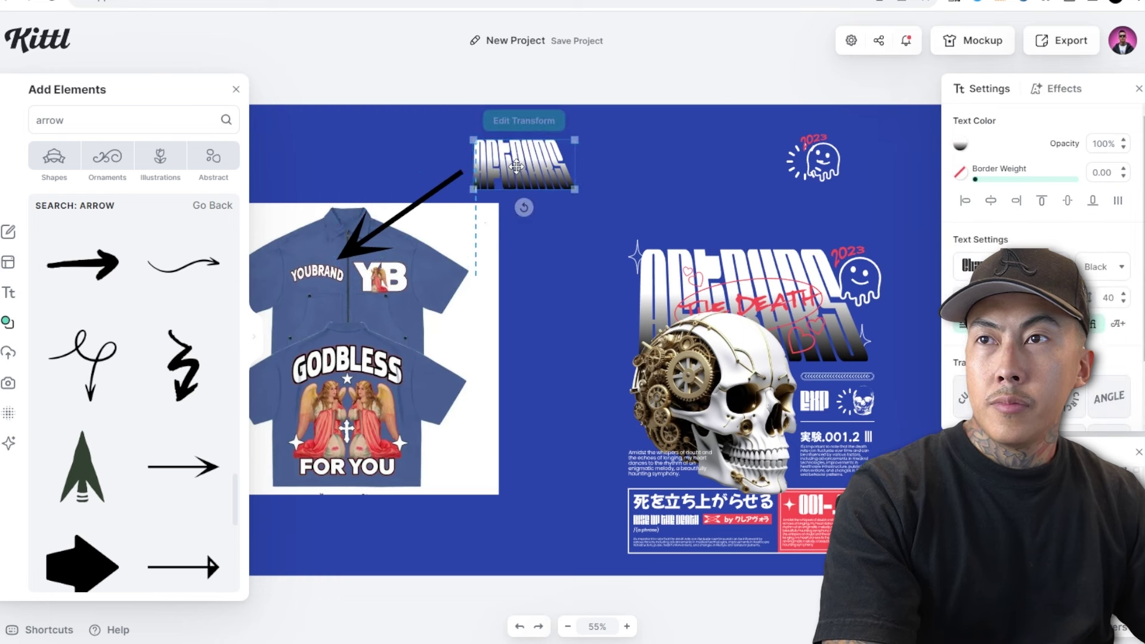
pyautogui.moveTo(751, 110); pyautogui.dragTo(901, 184)
pyautogui.moveTo(802, 160); pyautogui.dragTo(541, 250)
# - Duplicate the arrow as a smaller, nearly horizontal one pointing from the small ghost to the shirt's YB logo
pyautogui.click(410, 212)
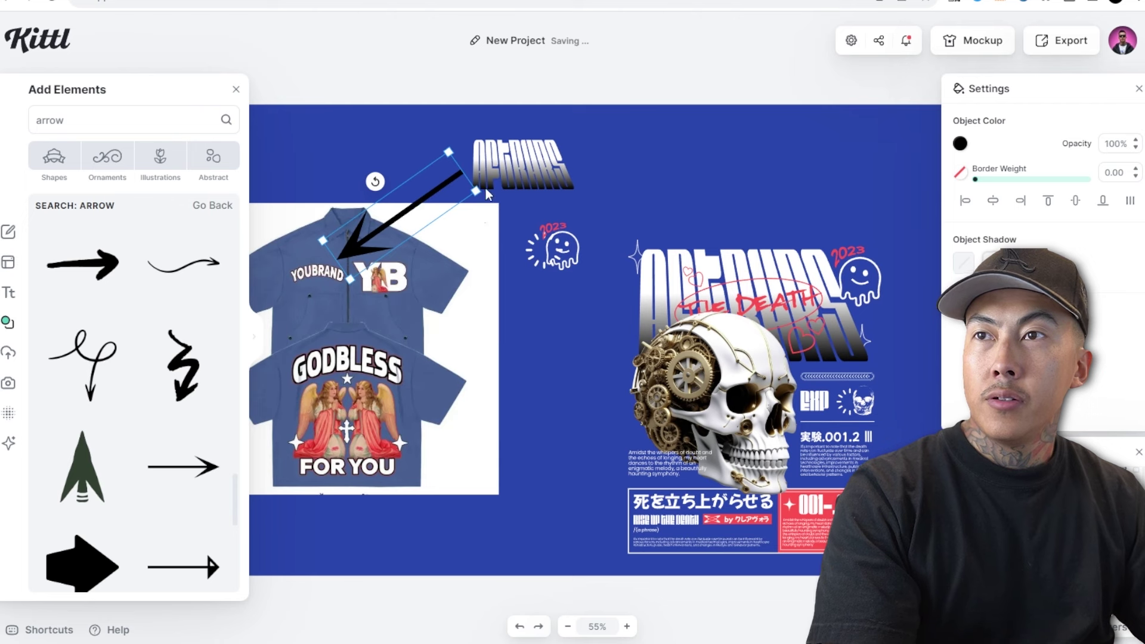
pyautogui.hotkey('ctrl', 'c')
pyautogui.hotkey('ctrl', 'v')
pyautogui.moveTo(450, 179); pyautogui.dragTo(475, 289)
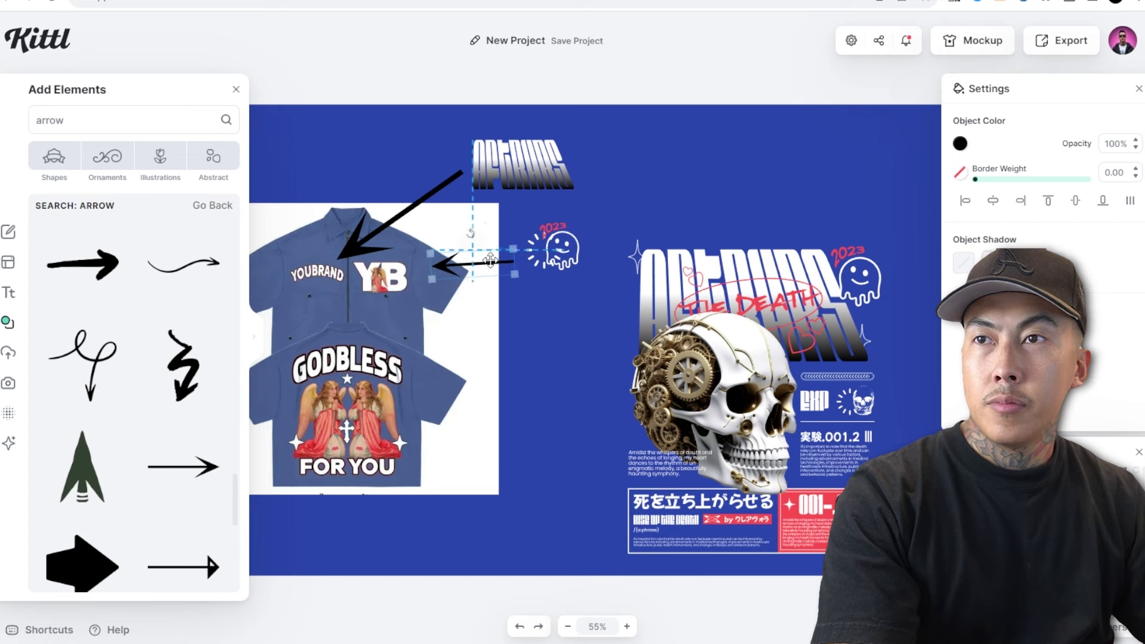
# - Paste another arrow, enlarge it and place it pointing from the skull design to the shirt's back print
pyautogui.hotkey('ctrl', 'v')
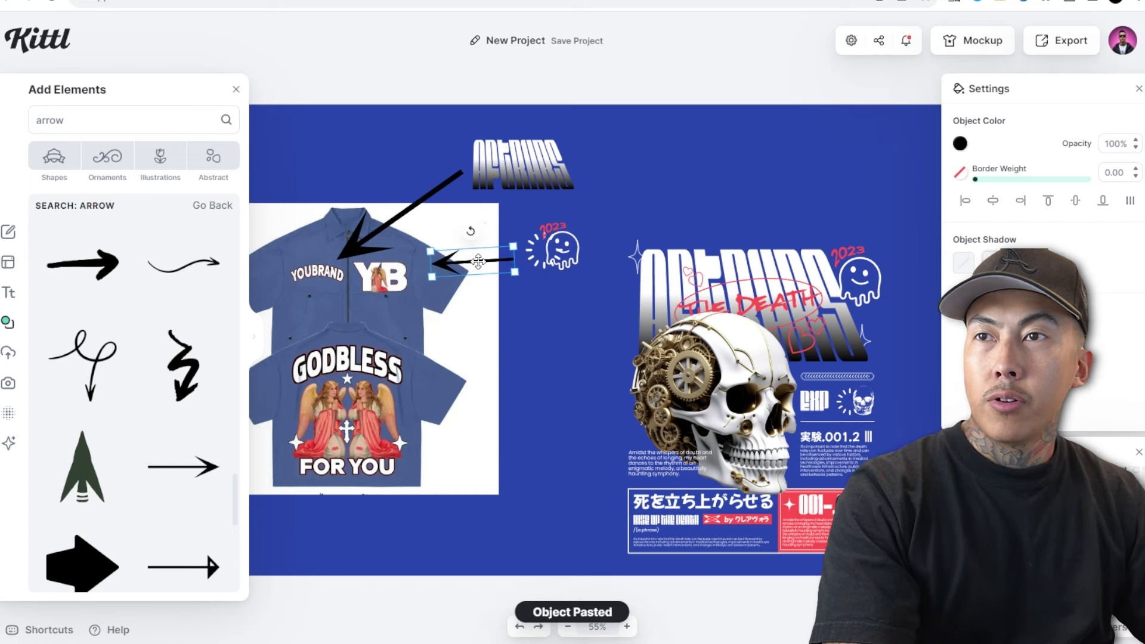
pyautogui.moveTo(513, 407); pyautogui.dragTo(596, 488)
pyautogui.moveTo(556, 436); pyautogui.dragTo(543, 423)
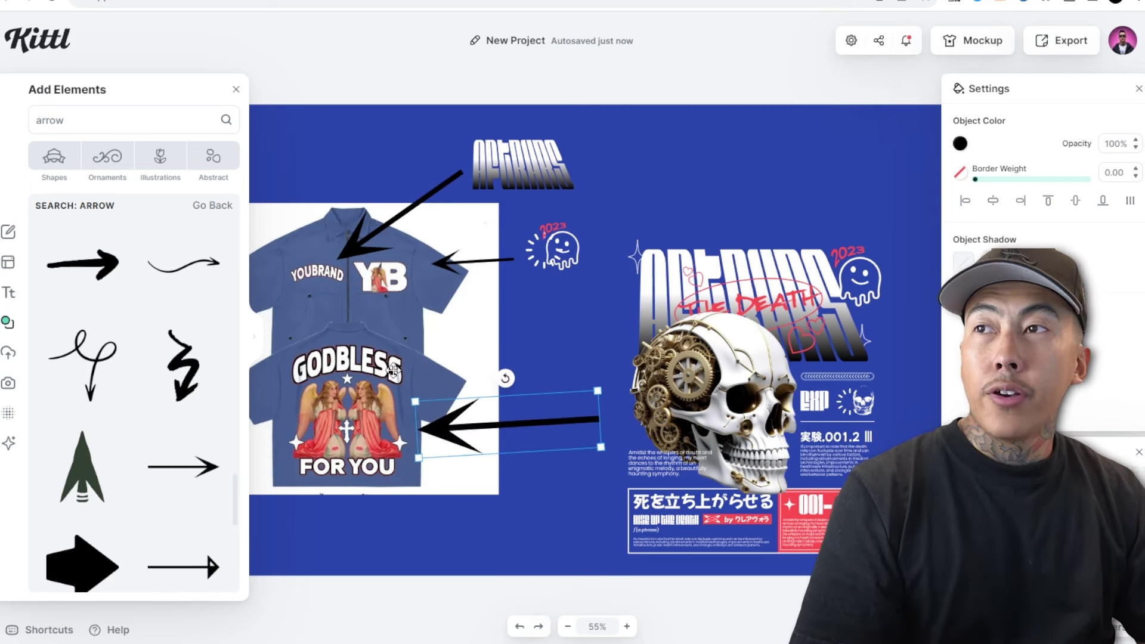
# - Try placing the SUMMER TRENDS sample paragraph above the large arrow and delete it
pyautogui.click(7, 301)
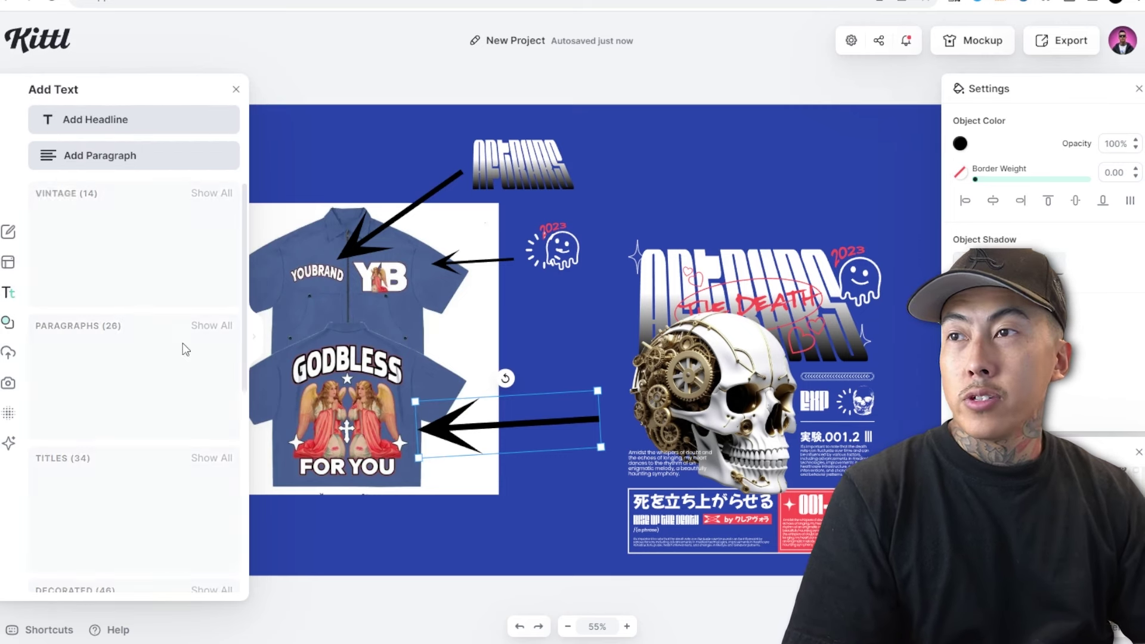
pyautogui.scroll(-3, 70, 423)
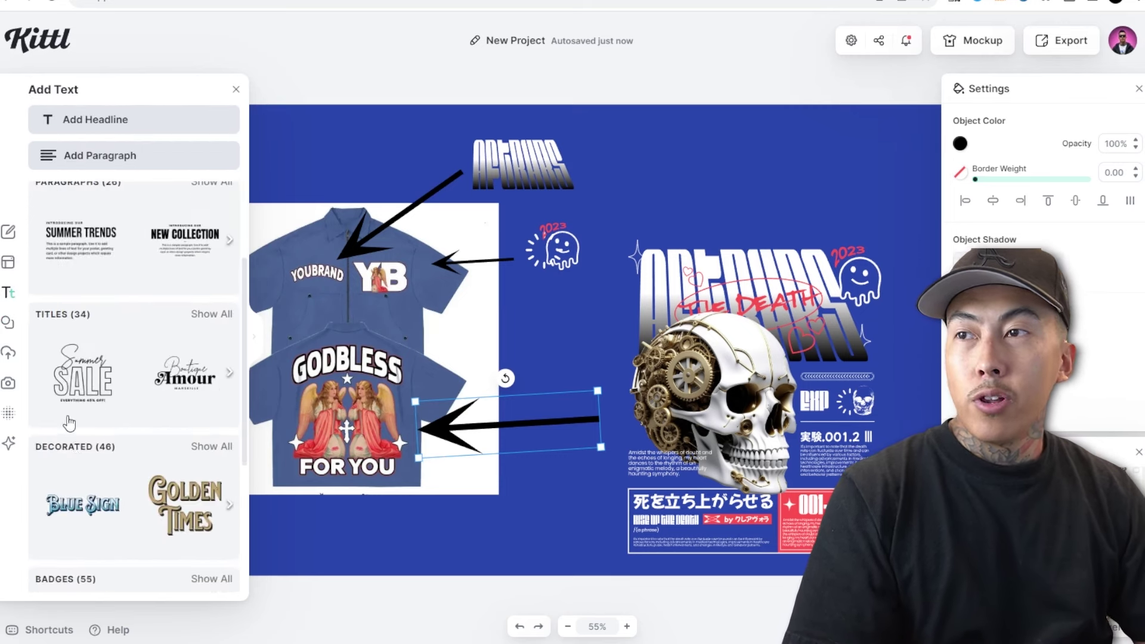
pyautogui.click(99, 248)
pyautogui.moveTo(559, 342); pyautogui.dragTo(539, 405)
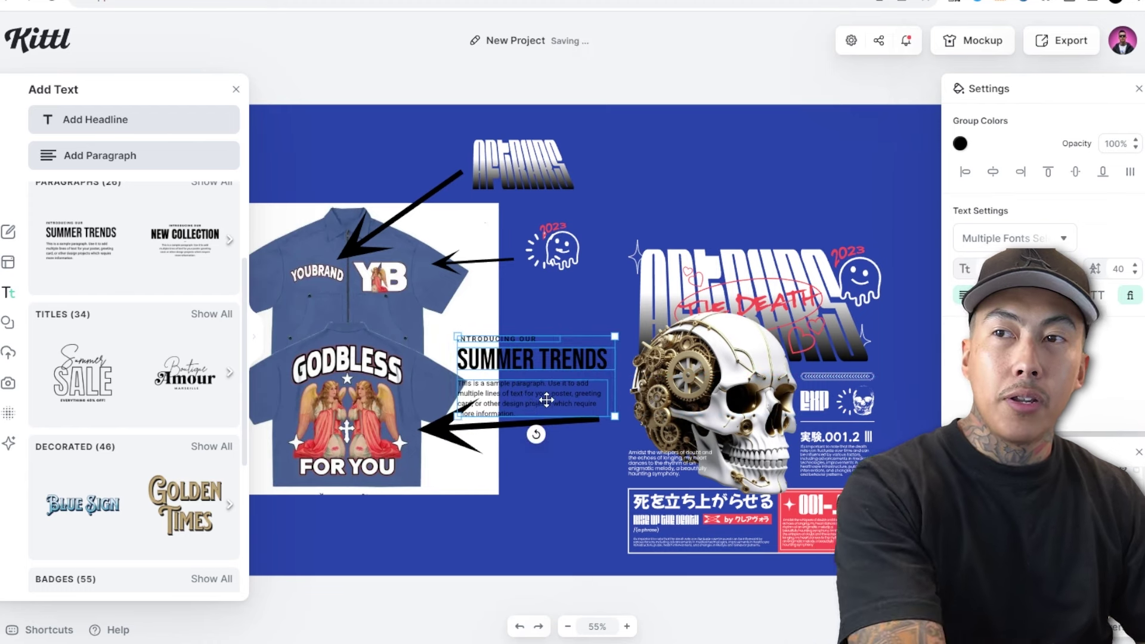
pyautogui.press('Delete')
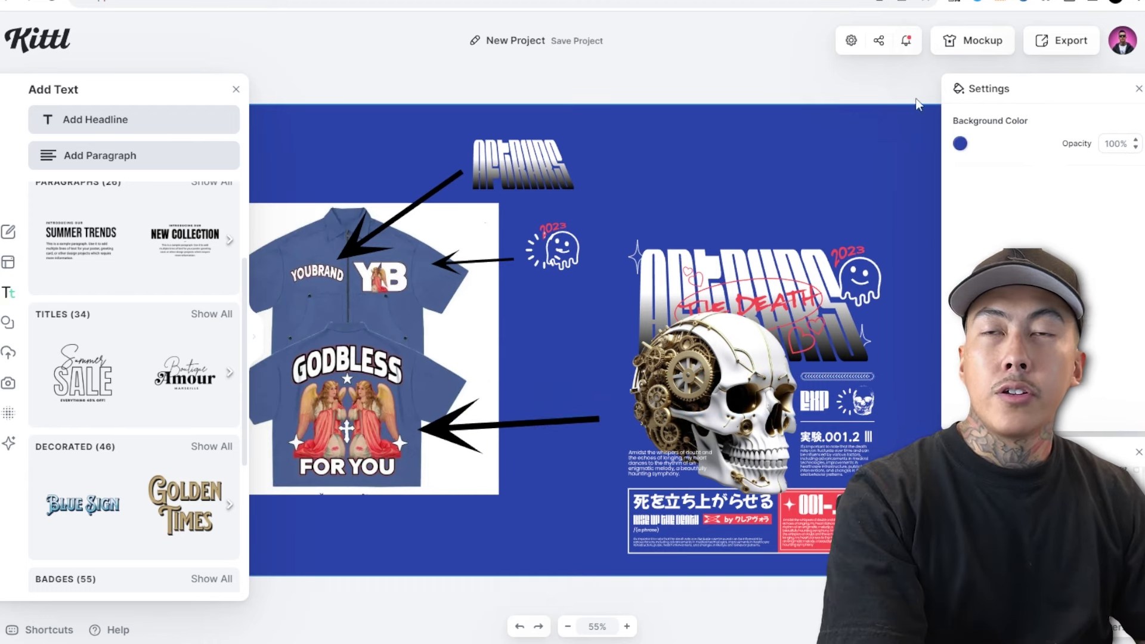
# - Open the size and file format options for downloading the design
pyautogui.click(1070, 43)
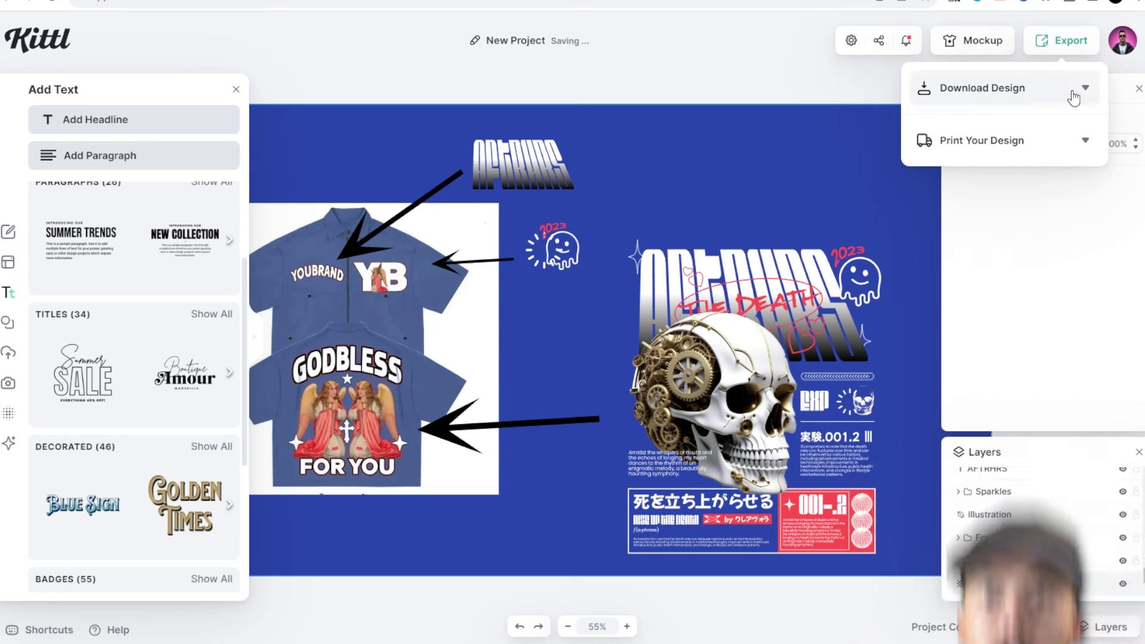
pyautogui.click(1074, 90)
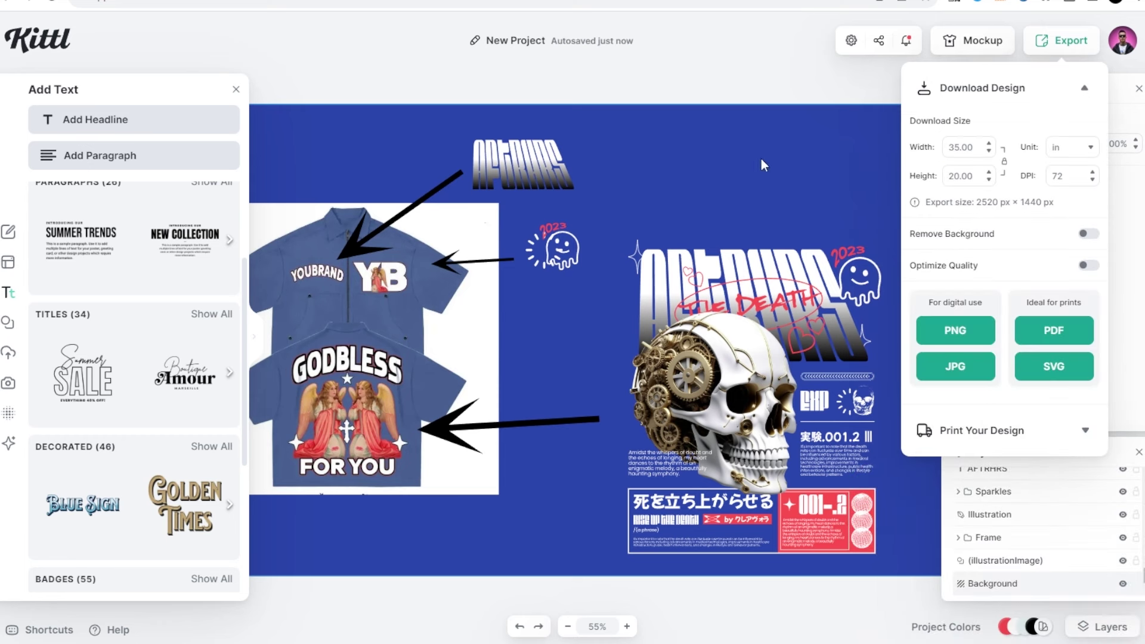
# - Delete the three arrows and the shirt image so that only the print graphics remain on the artboard
pyautogui.click(524, 422)
pyautogui.press('Delete')
pyautogui.click(488, 260)
pyautogui.press('Delete')
pyautogui.click(414, 204)
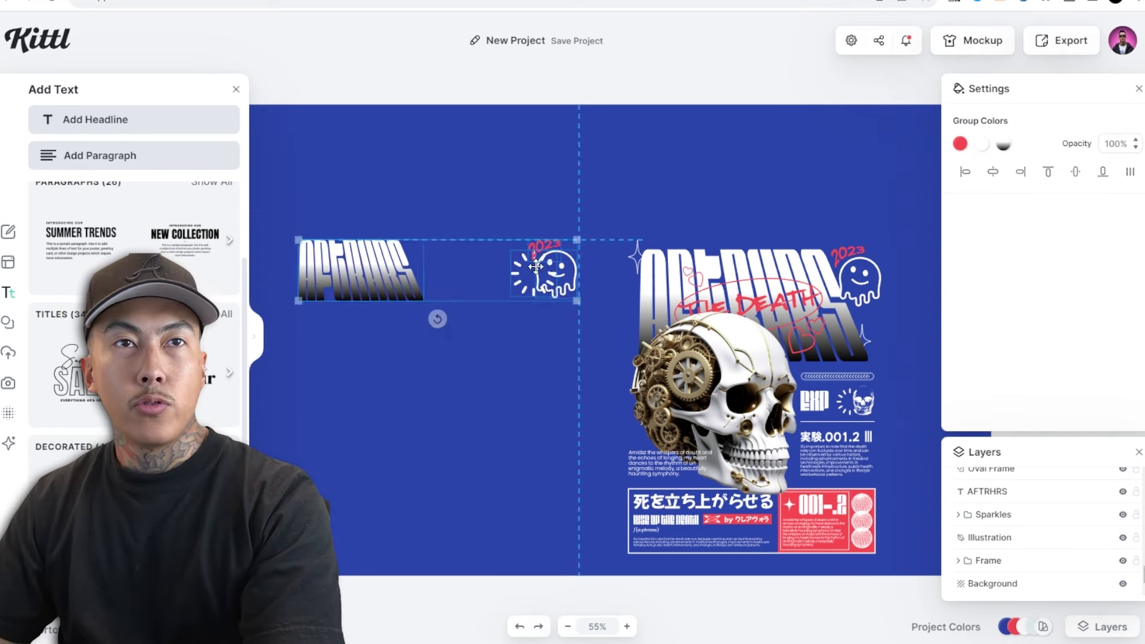
pyautogui.click(895, 155)
# - Resize the artboard to a custom 13 × 20 inches
pyautogui.click(851, 40)
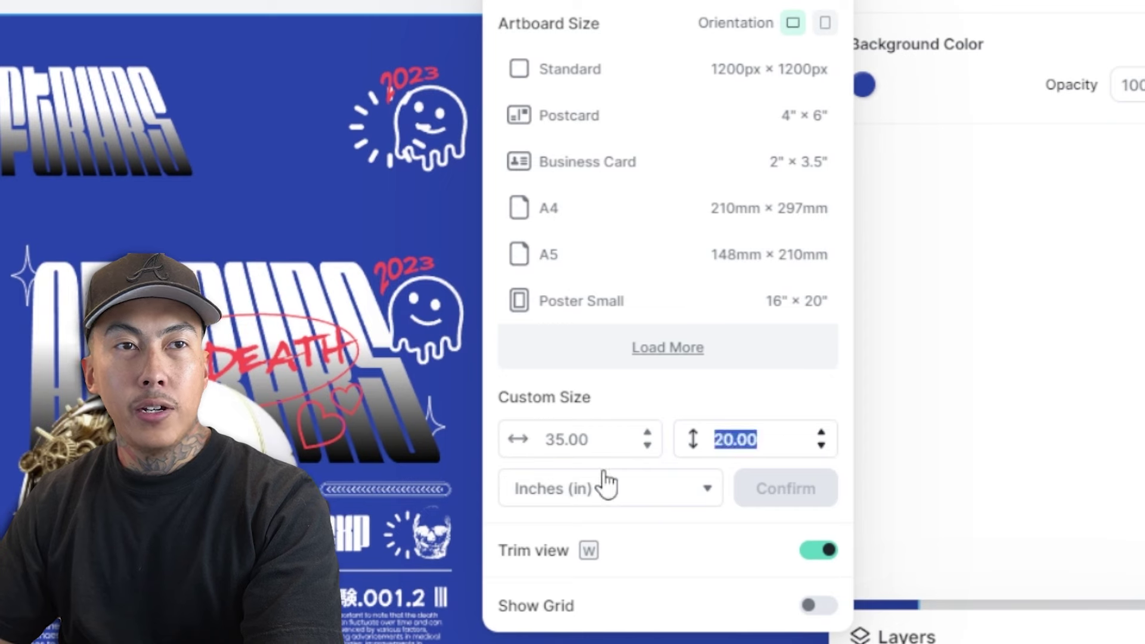
pyautogui.hotkey('shift', 'Tab')
pyautogui.write('13')
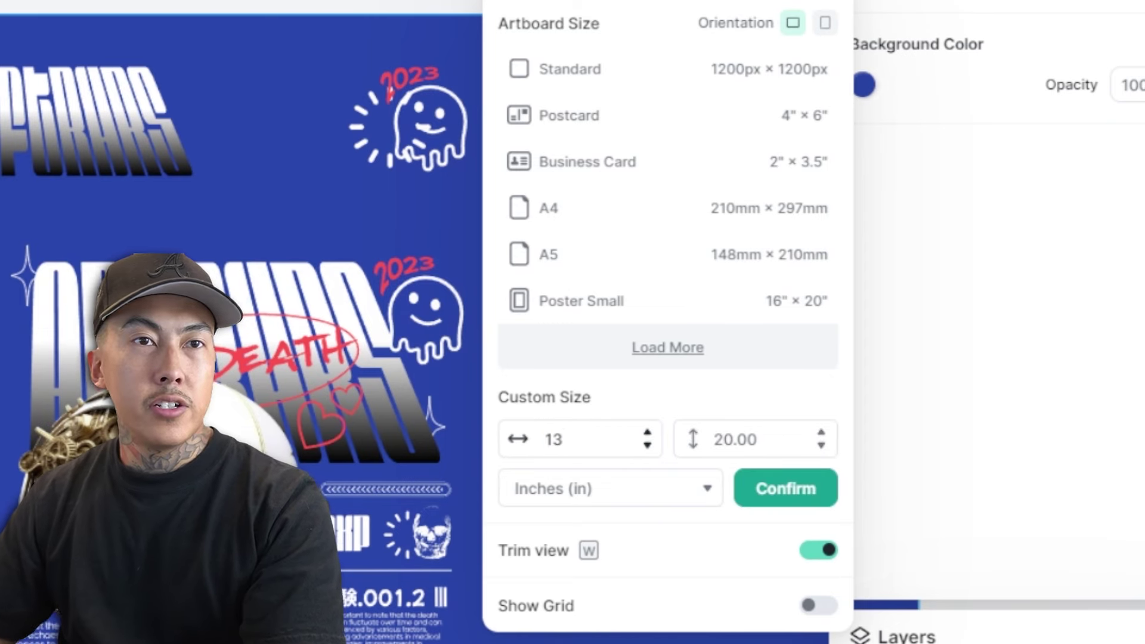
pyautogui.click(786, 489)
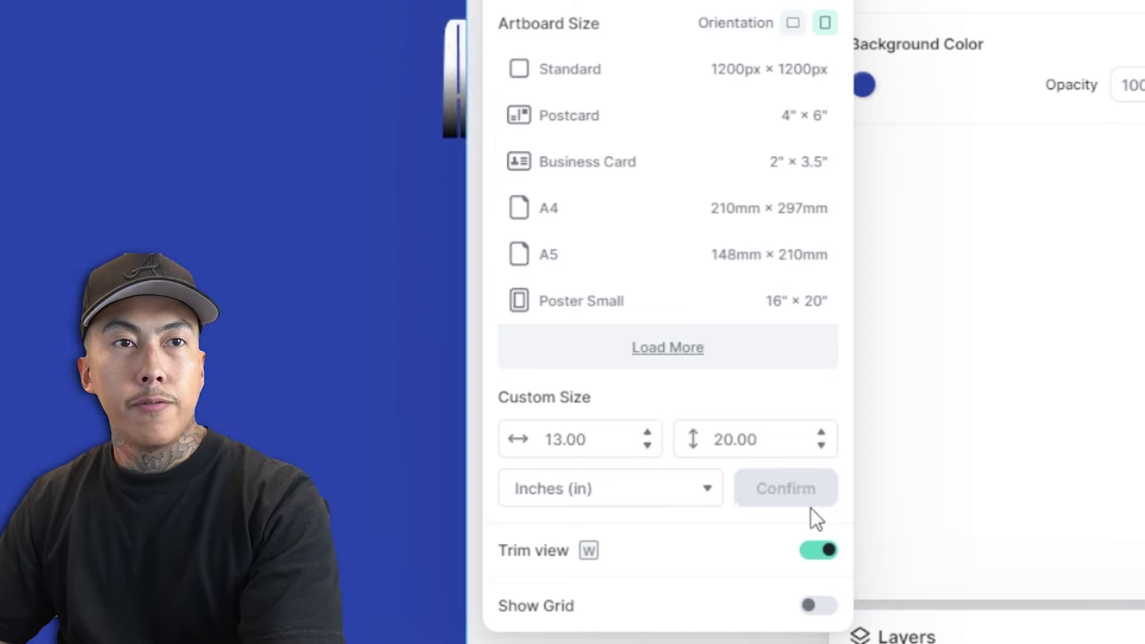
# - Arrange the graphics within the resized artboard, with the small AFTRHRS text and ghost above the skull design
pyautogui.click(619, 322)
pyautogui.click(731, 184)
pyautogui.moveTo(796, 147); pyautogui.dragTo(491, 149)
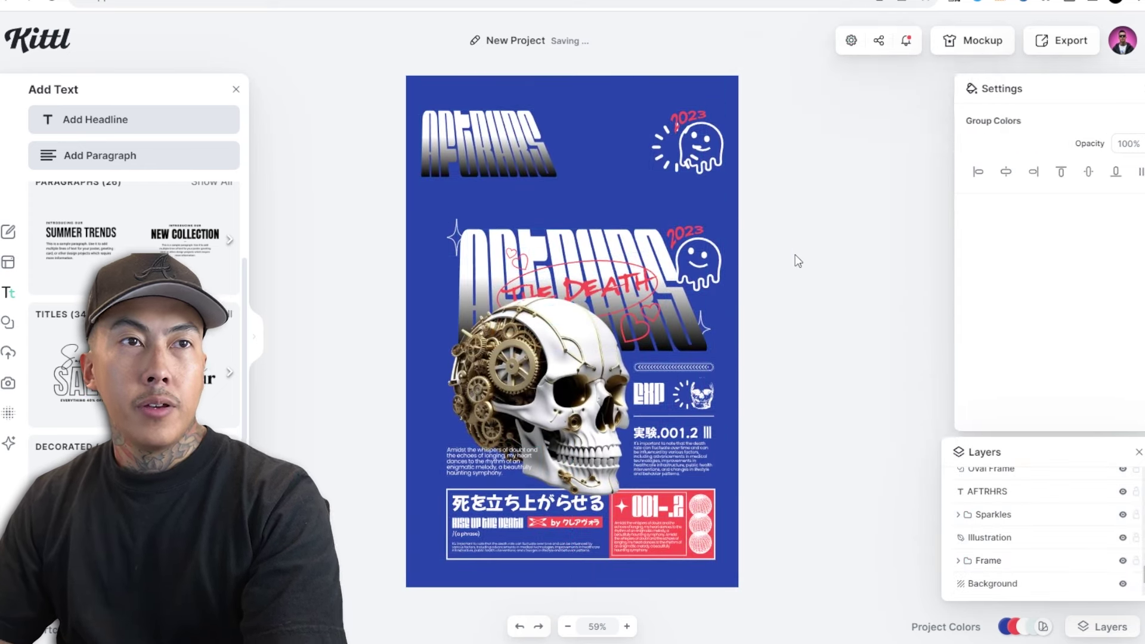
pyautogui.click(801, 203)
# - Hide the Background layer and delete the complete skull design, keeping only the small AFTRHRS text and ghost graphic
pyautogui.click(1123, 584)
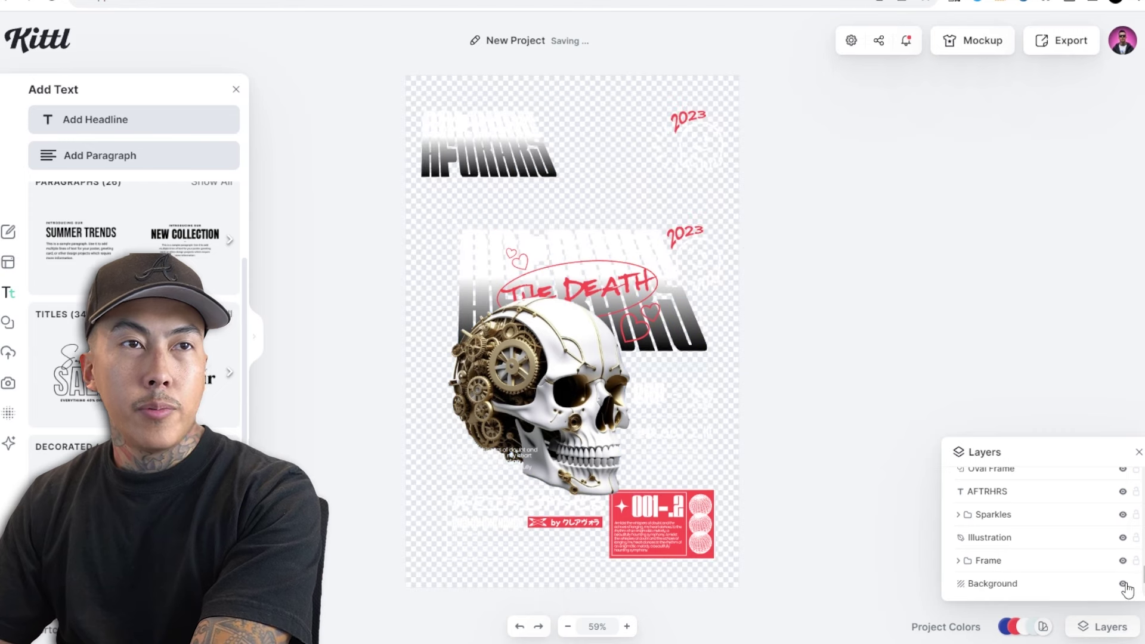
pyautogui.moveTo(770, 218); pyautogui.dragTo(250, 641)
pyautogui.press('Delete')
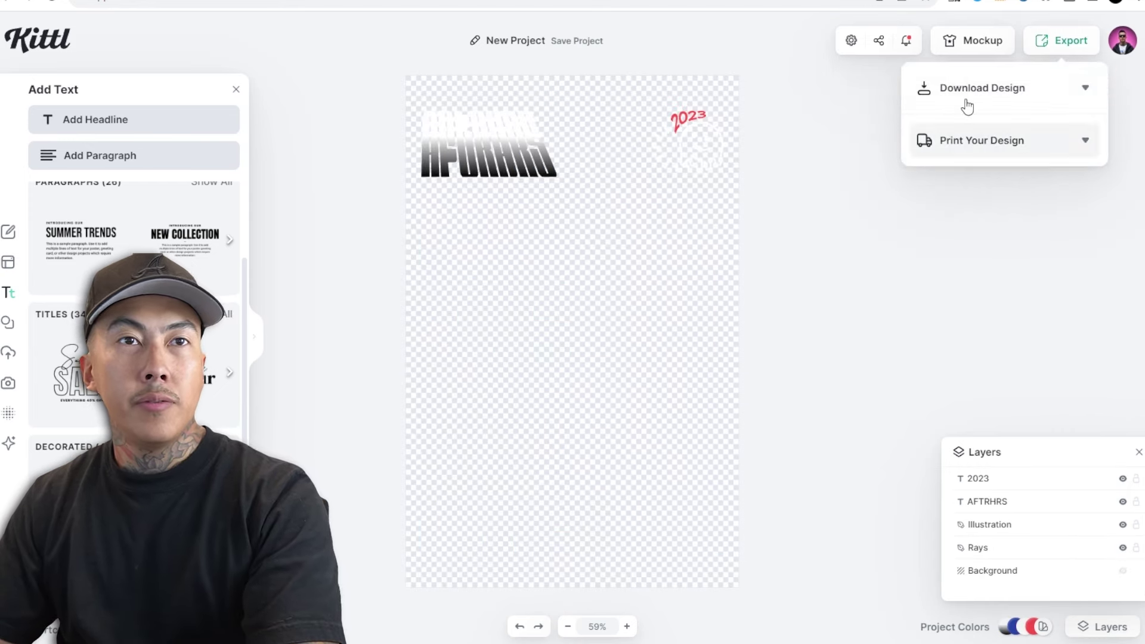
# - Review the download size and file format options for the small front graphic
pyautogui.click(1017, 91)
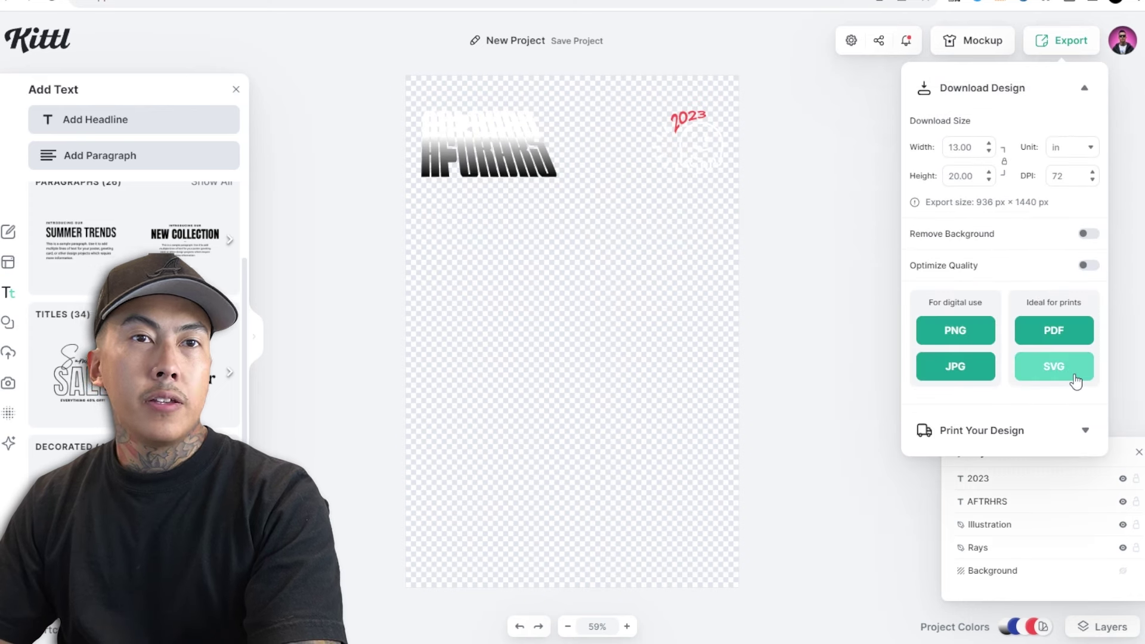
pyautogui.click(621, 234)
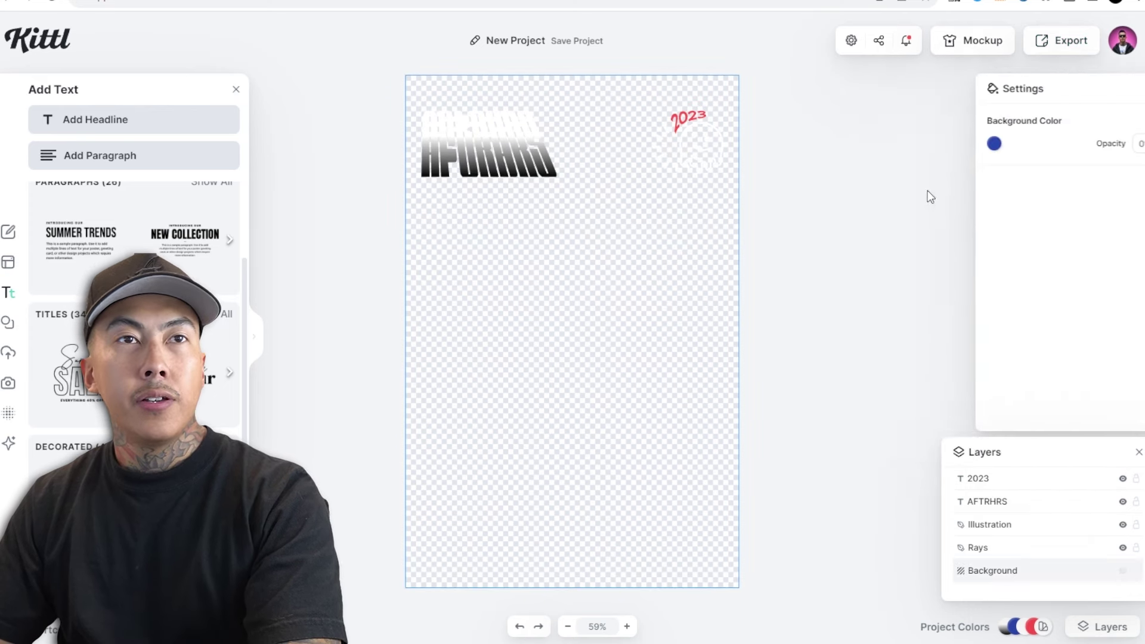
# - Replace the small front graphics with the complete skull design, move it up and enlarge it to nearly the full artboard width
pyautogui.hotkey('ctrl', 'v')
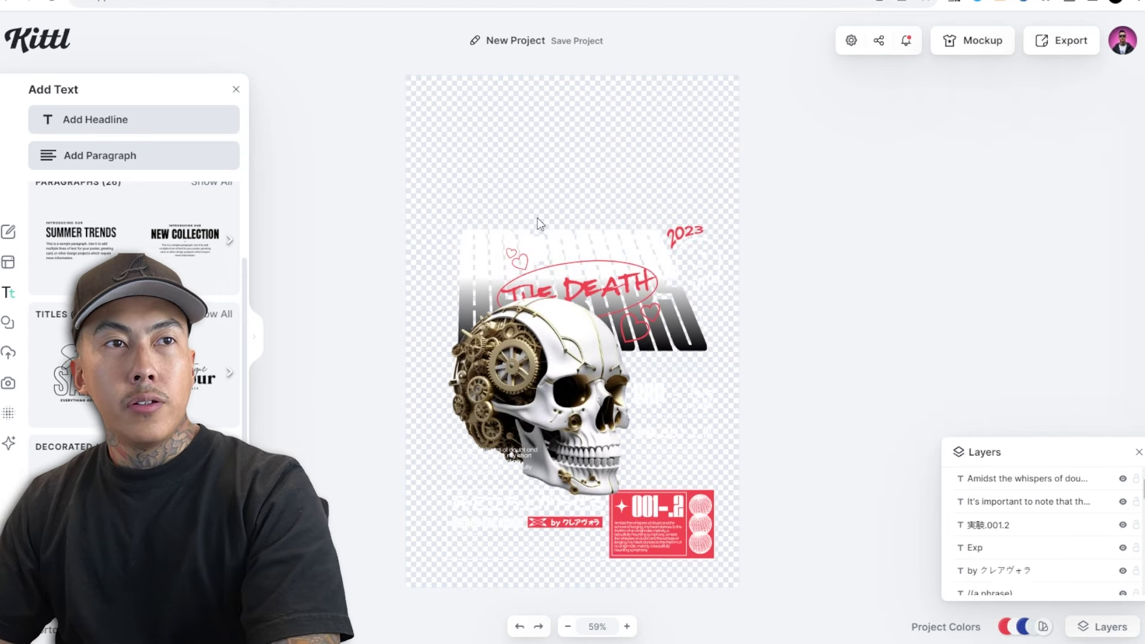
pyautogui.click(555, 294)
pyautogui.moveTo(556, 294); pyautogui.dragTo(552, 269)
pyautogui.moveTo(719, 191); pyautogui.dragTo(736, 115)
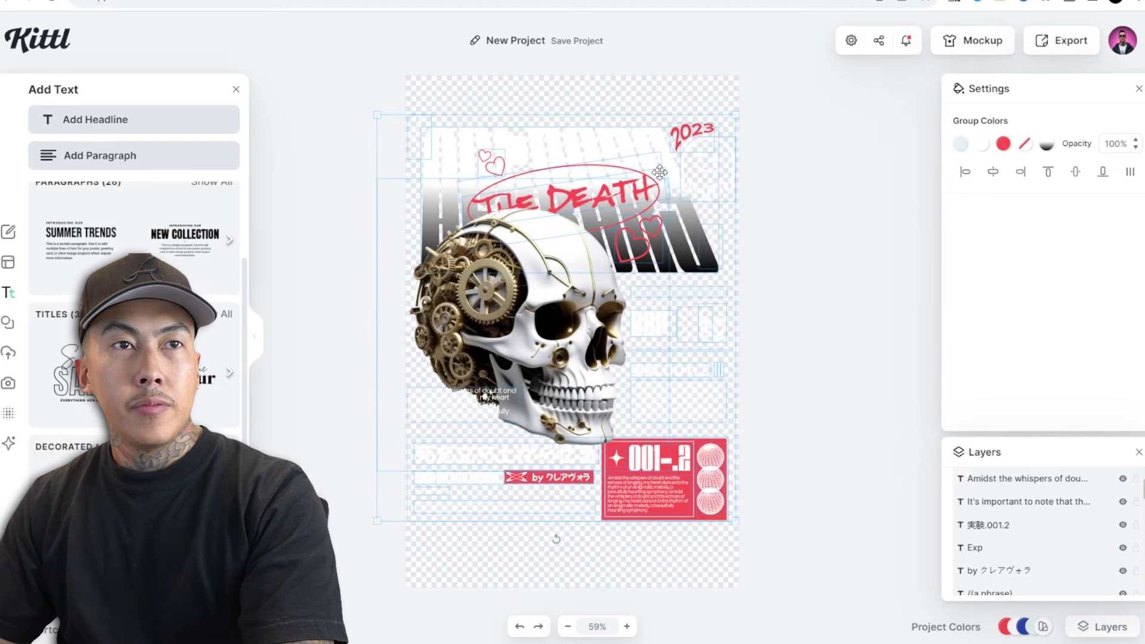
# - Review the download settings and file formats for the complete skull design
pyautogui.click(1070, 51)
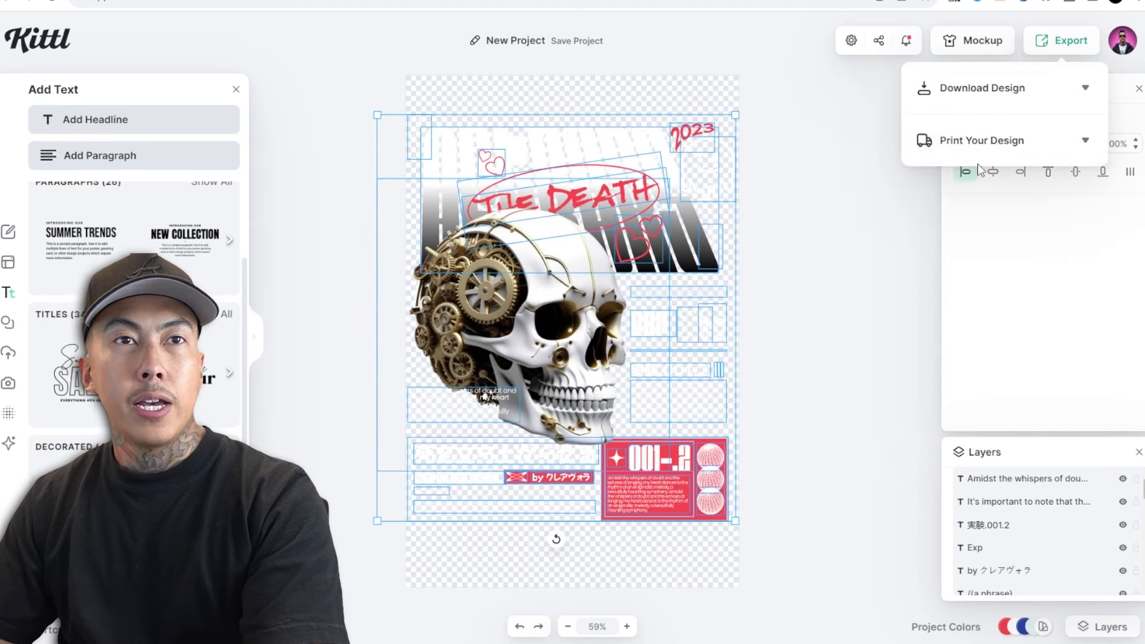
pyautogui.click(955, 93)
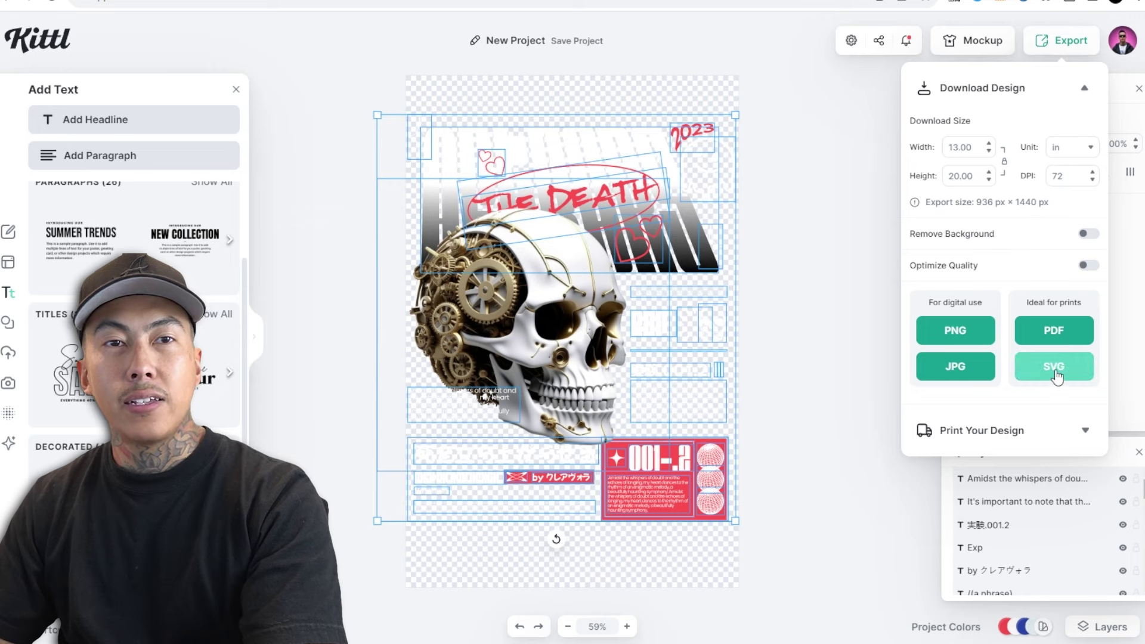
# - Preview the skull design for printing on the 3001 Unisex Short Sleeve Jersey T-Shirt and reposition it within the front print area
pyautogui.click(1073, 42)
pyautogui.click(1073, 43)
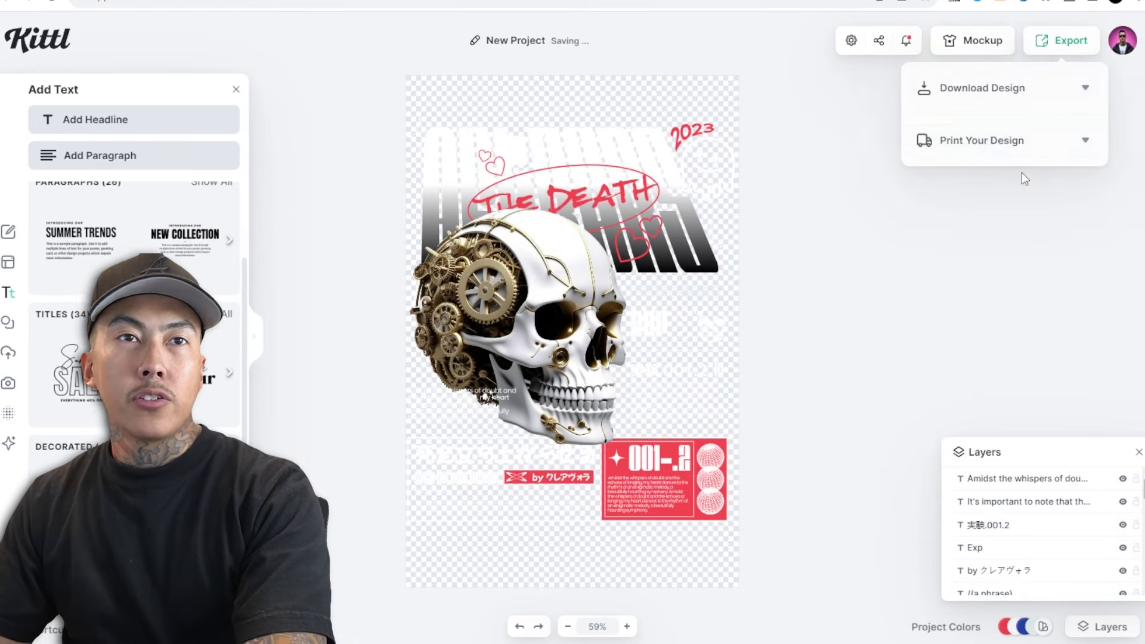
pyautogui.click(1002, 140)
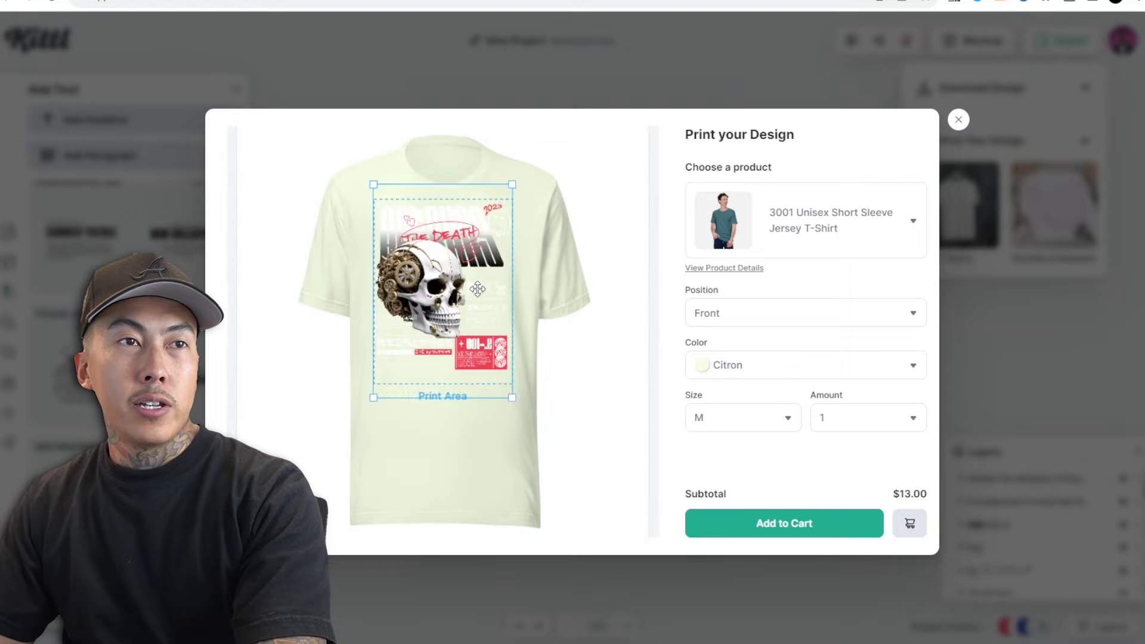
pyautogui.moveTo(477, 290); pyautogui.dragTo(489, 298)
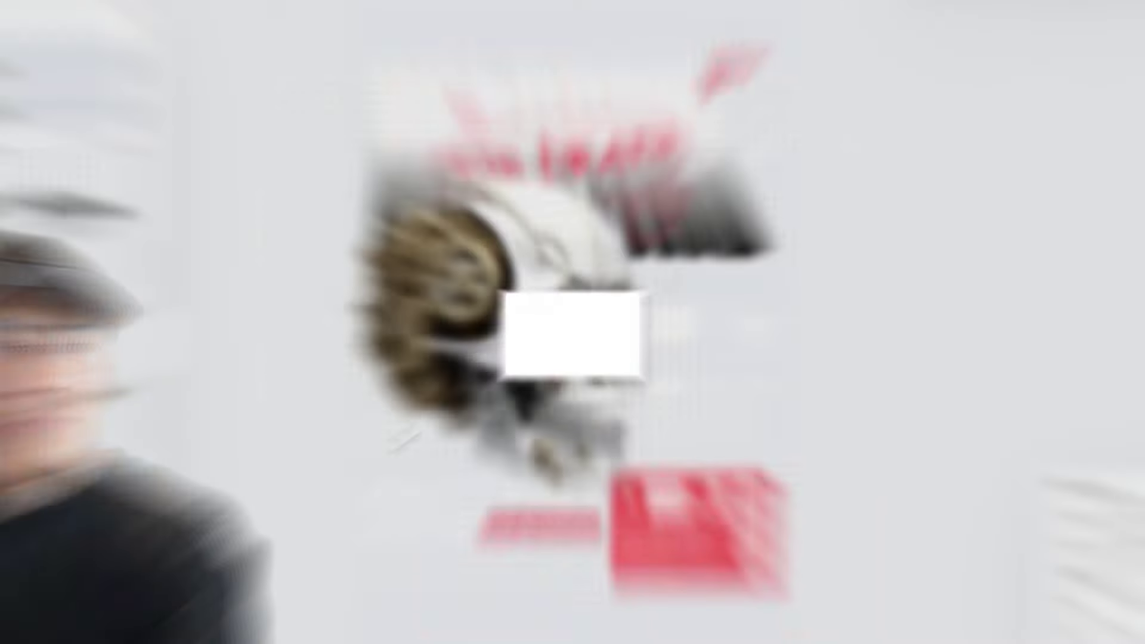